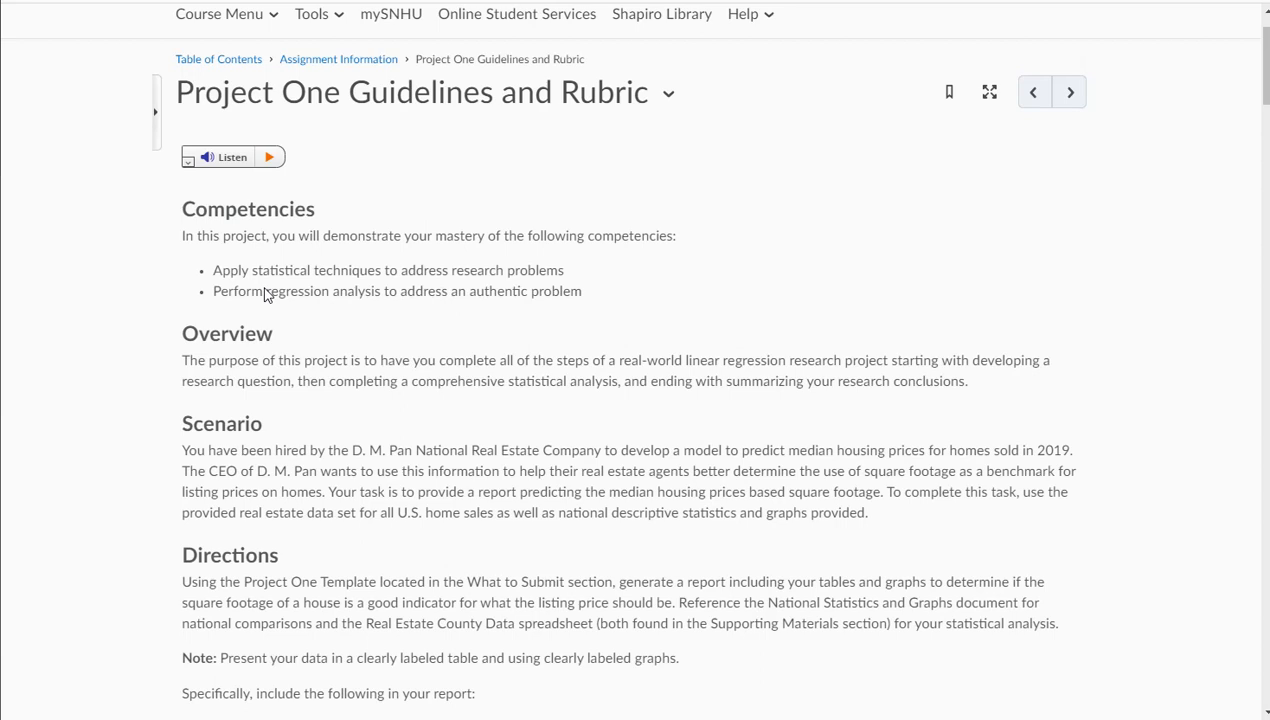
Review the project scenario, highlighting "median housing prices" and "square footage" as the two variables of the report.
drag(609, 491, 746, 494)
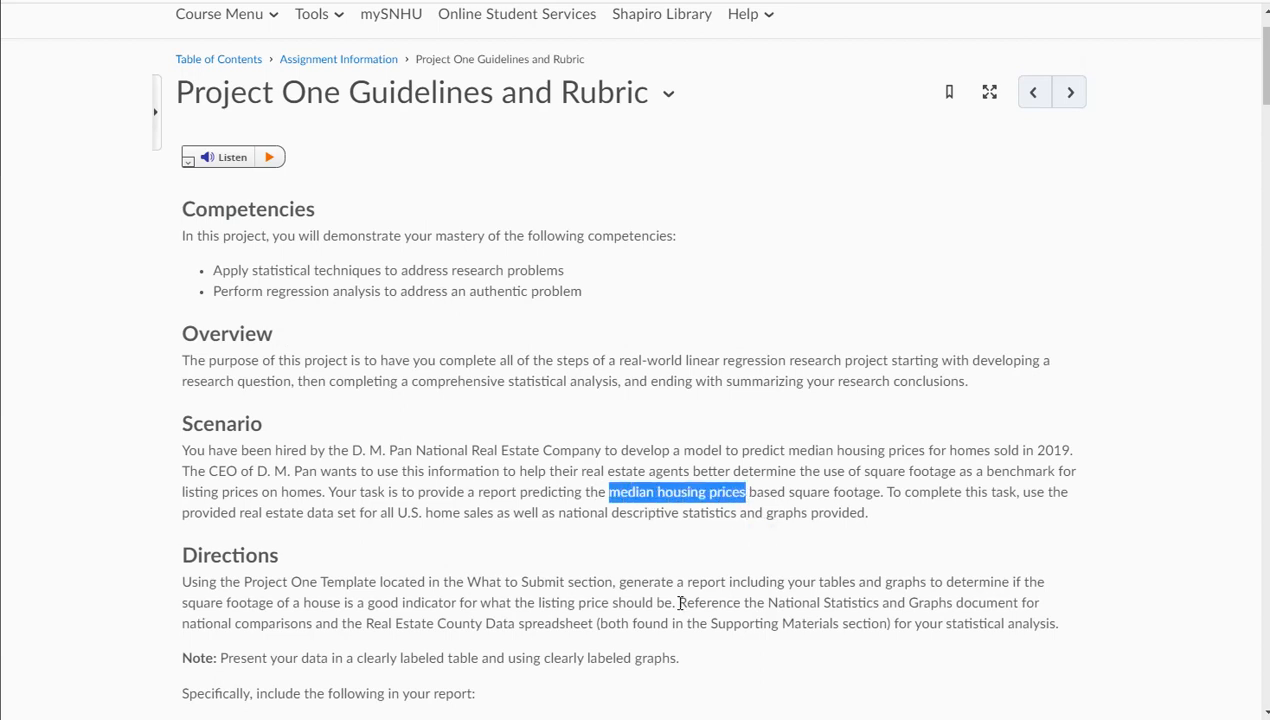
click(792, 492)
drag(790, 492, 872, 490)
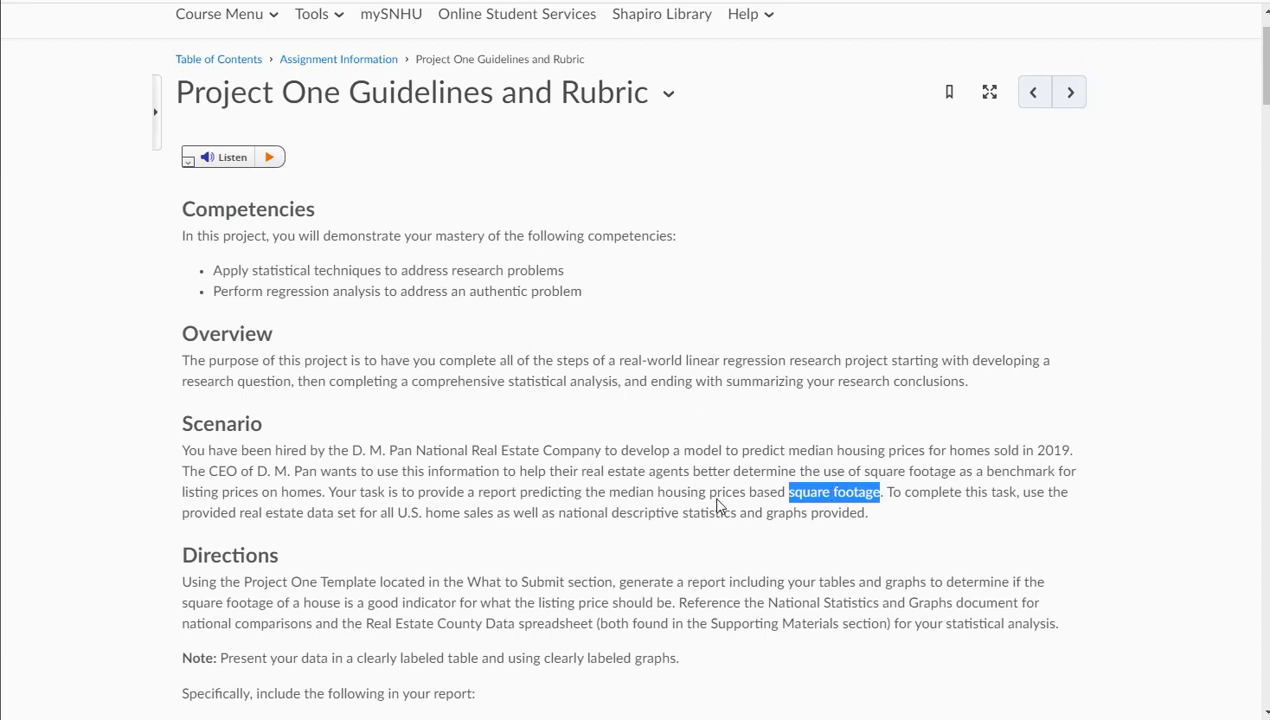
click(552, 444)
Open the Real Estate County Data spreadsheet from the Supporting Materials for editing, and reposition and widen its window.
scroll(467, 420, down, 2)
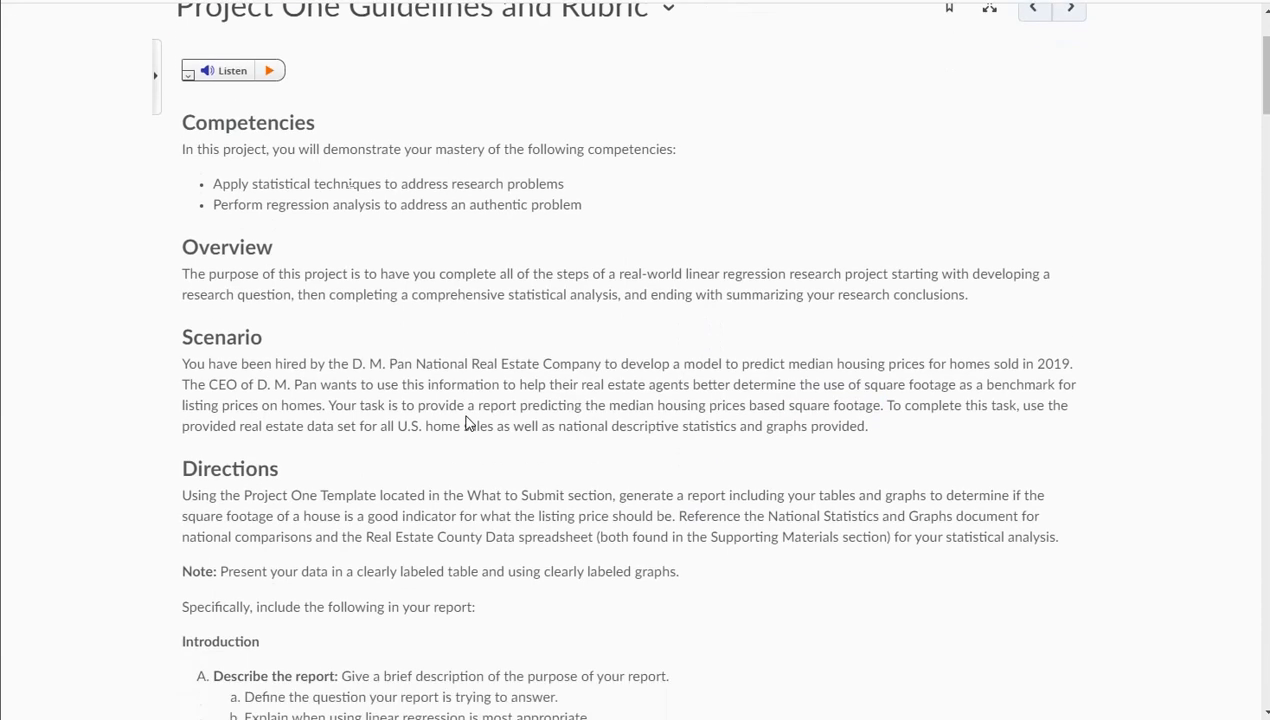
scroll(468, 400, down, 10)
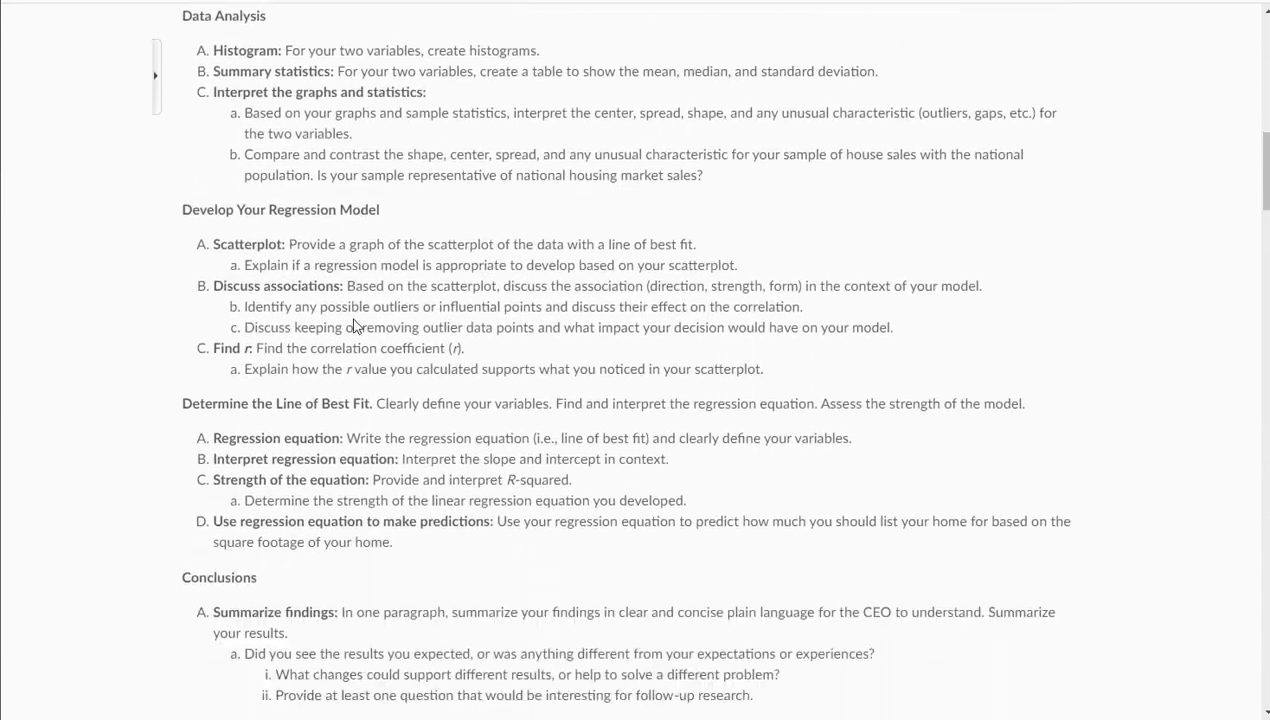
scroll(397, 660, down, 1)
scroll(335, 565, down, 1)
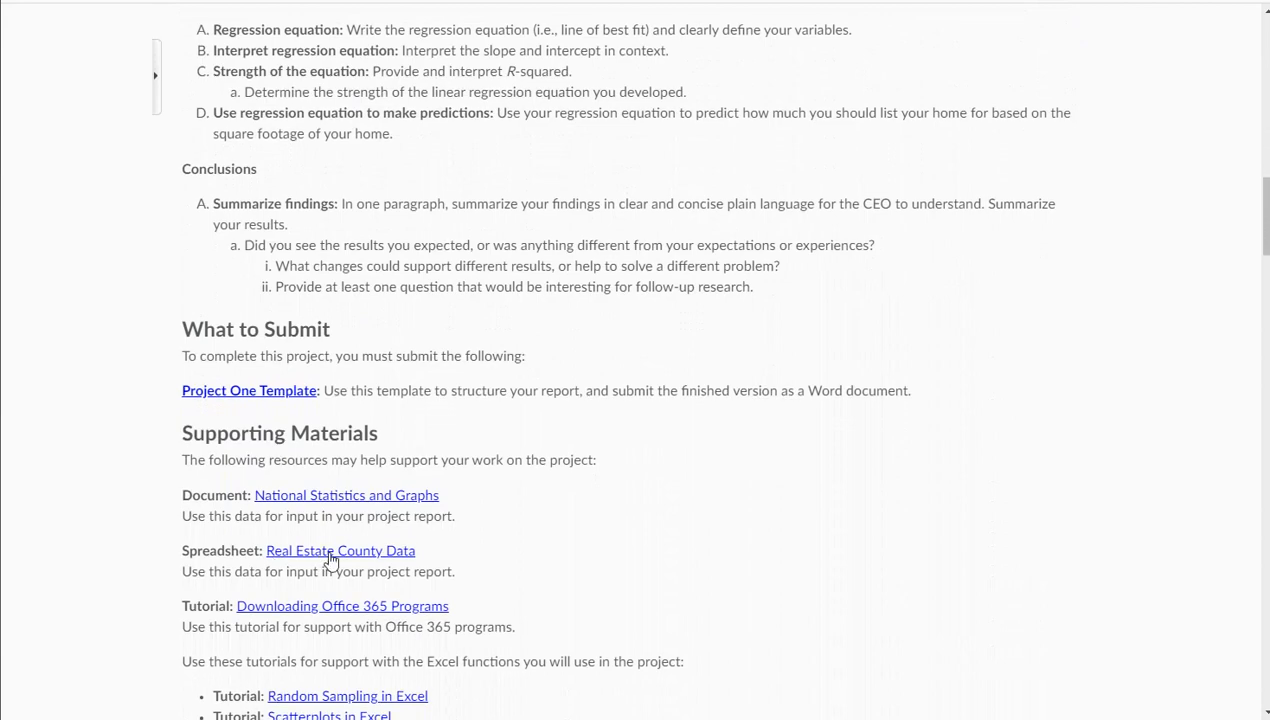
click(313, 559)
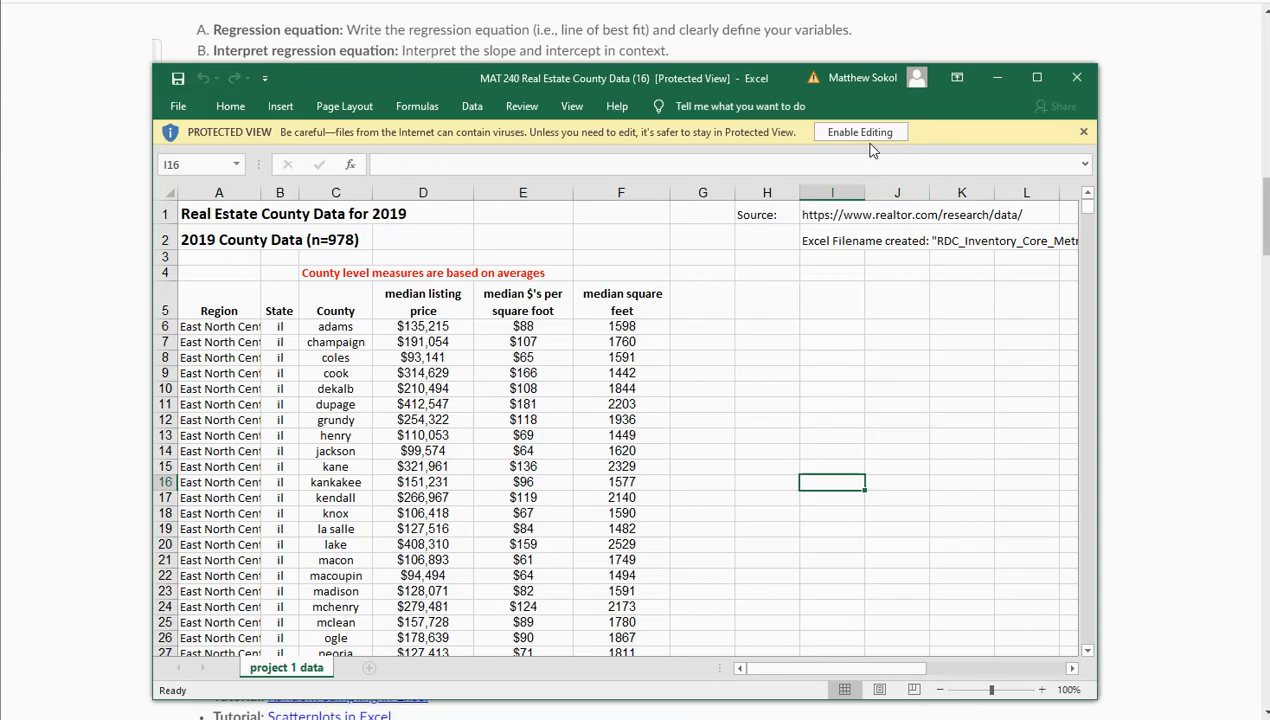
click(855, 126)
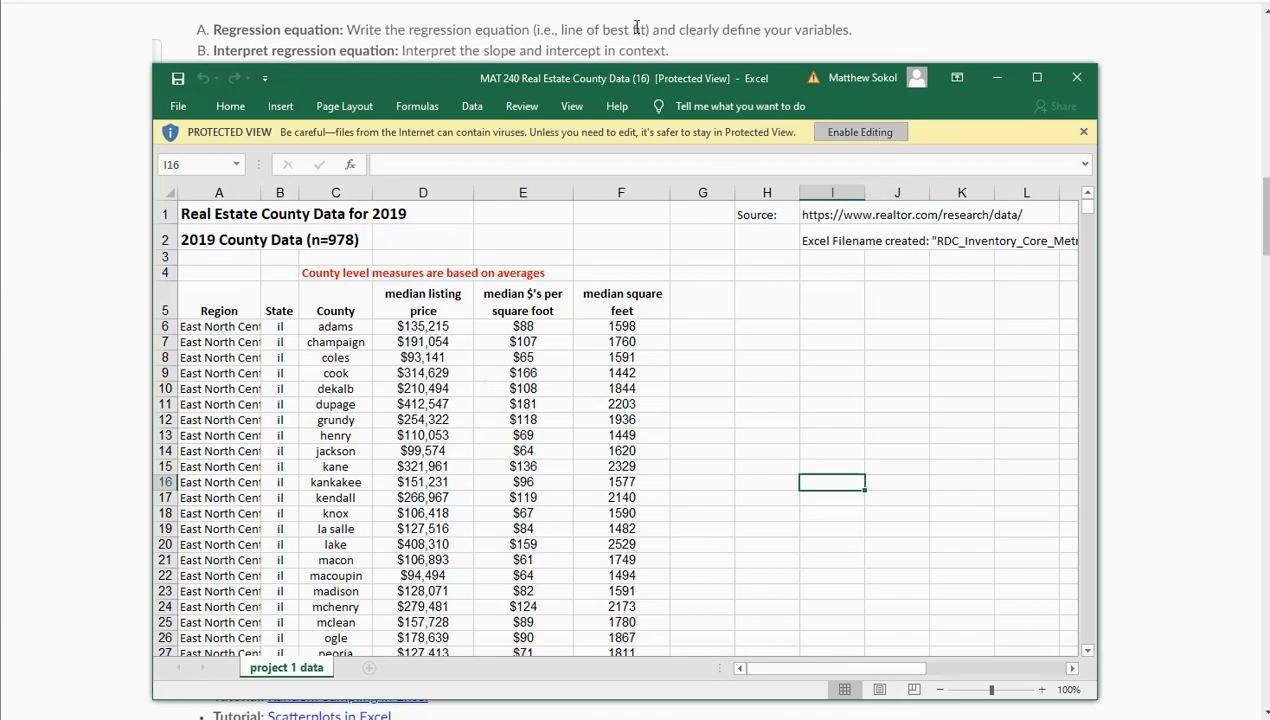
drag(357, 100, 251, 28)
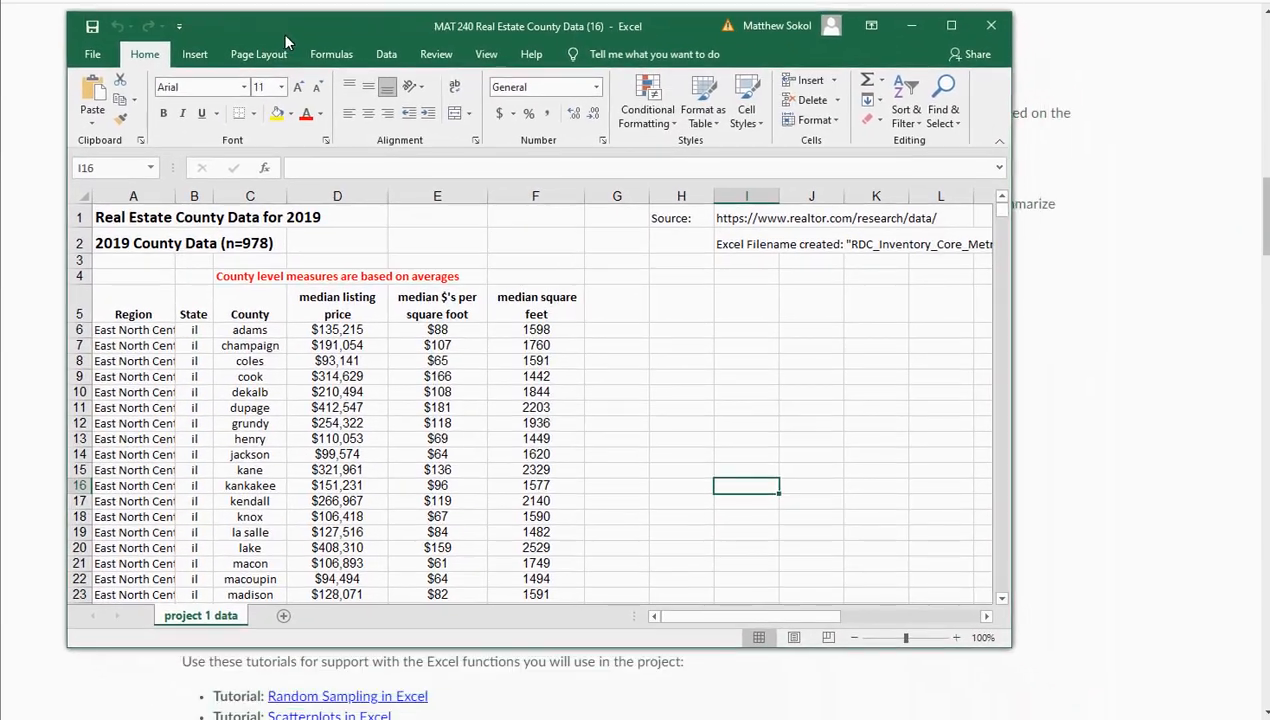
drag(1020, 160, 1238, 170)
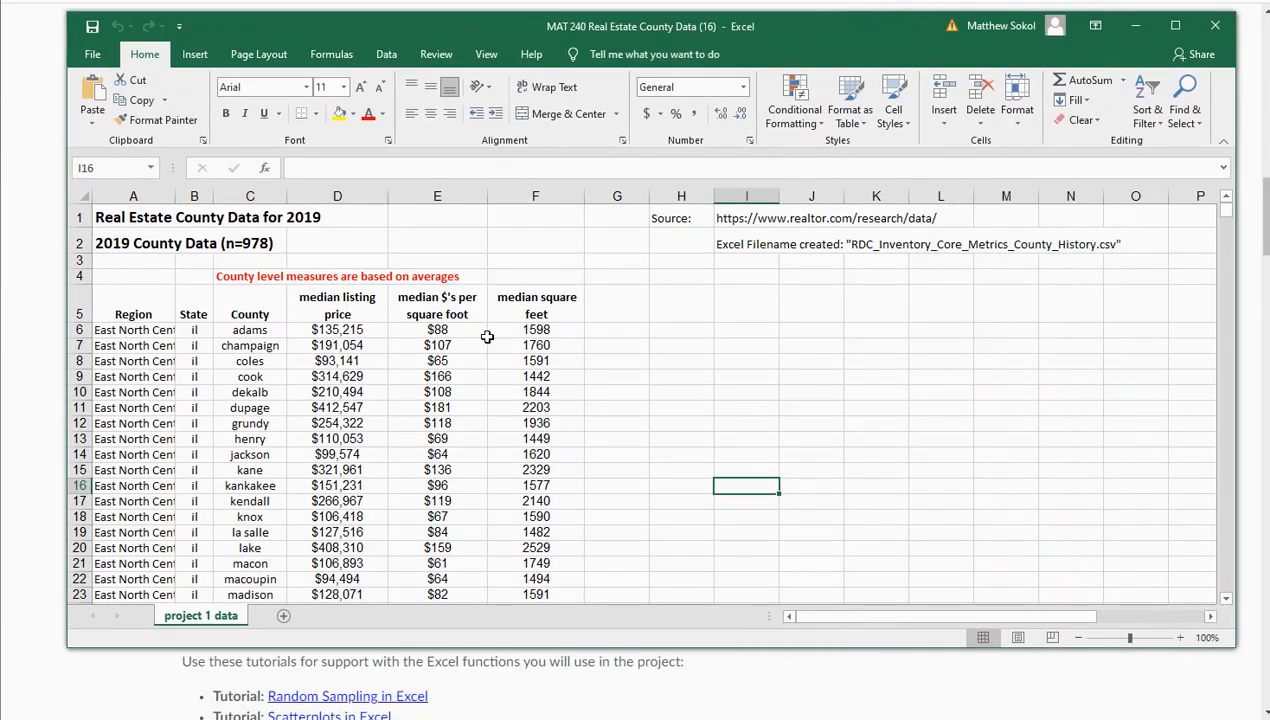
Delete rows 1 to 4 above the column headings of the county data.
drag(78, 213, 77, 276)
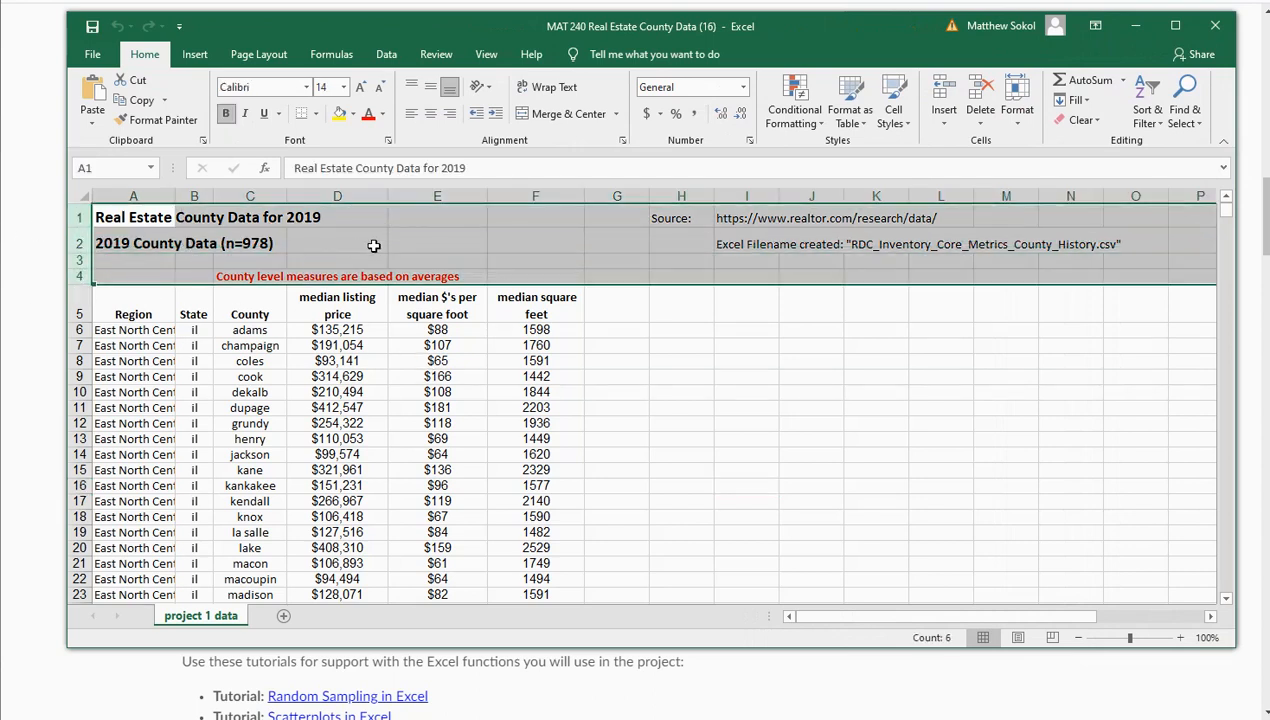
right_click(373, 245)
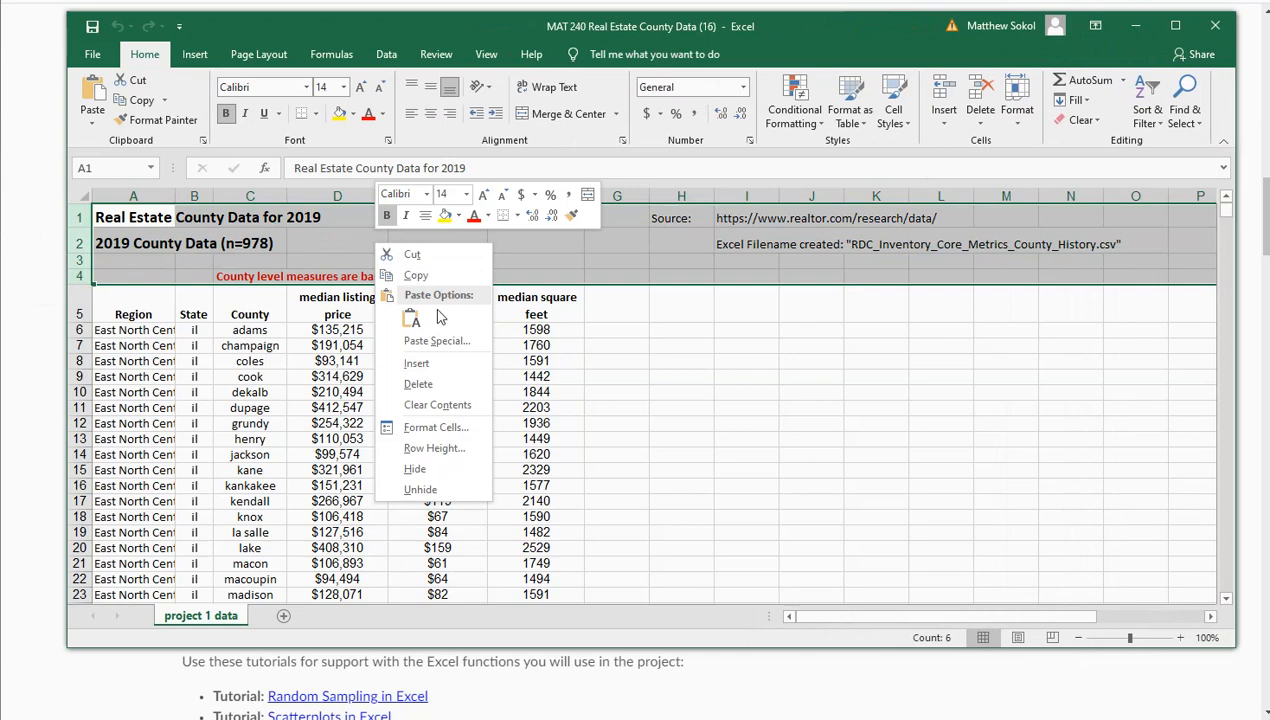
click(433, 383)
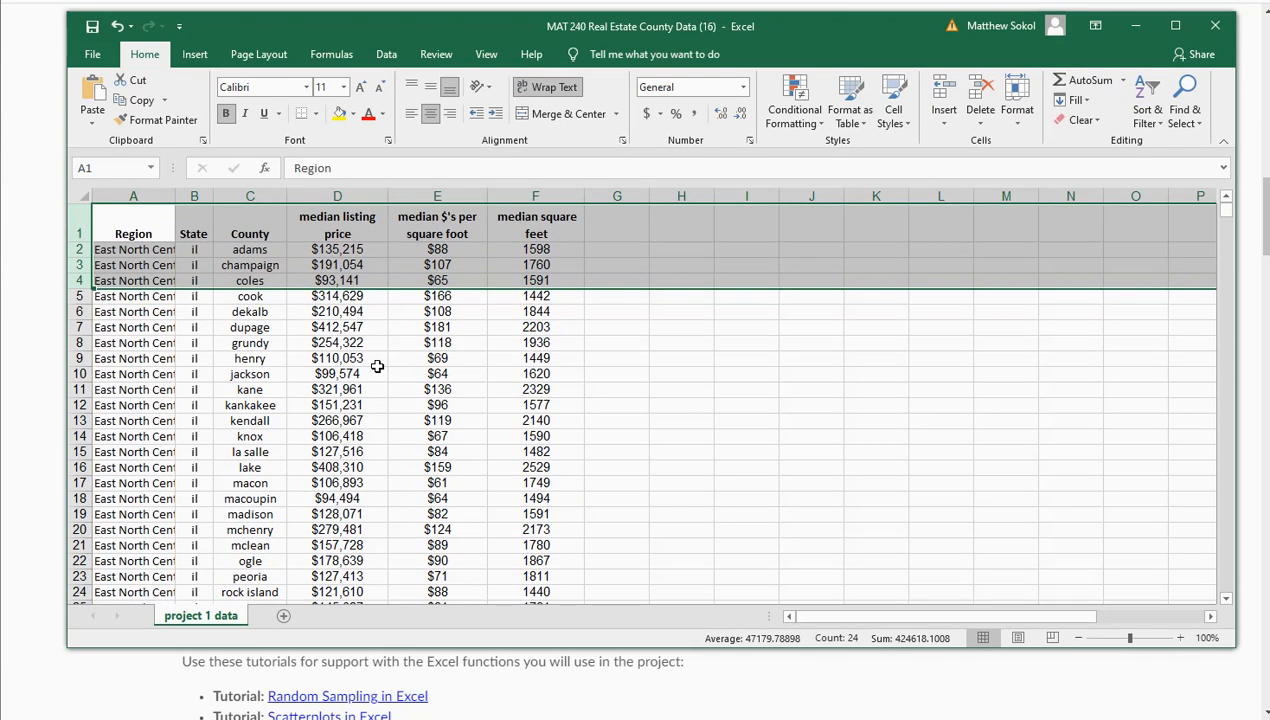
click(440, 295)
Append (y) to the median listing price heading in D1 and (x) to the median square feet heading in F1.
click(353, 194)
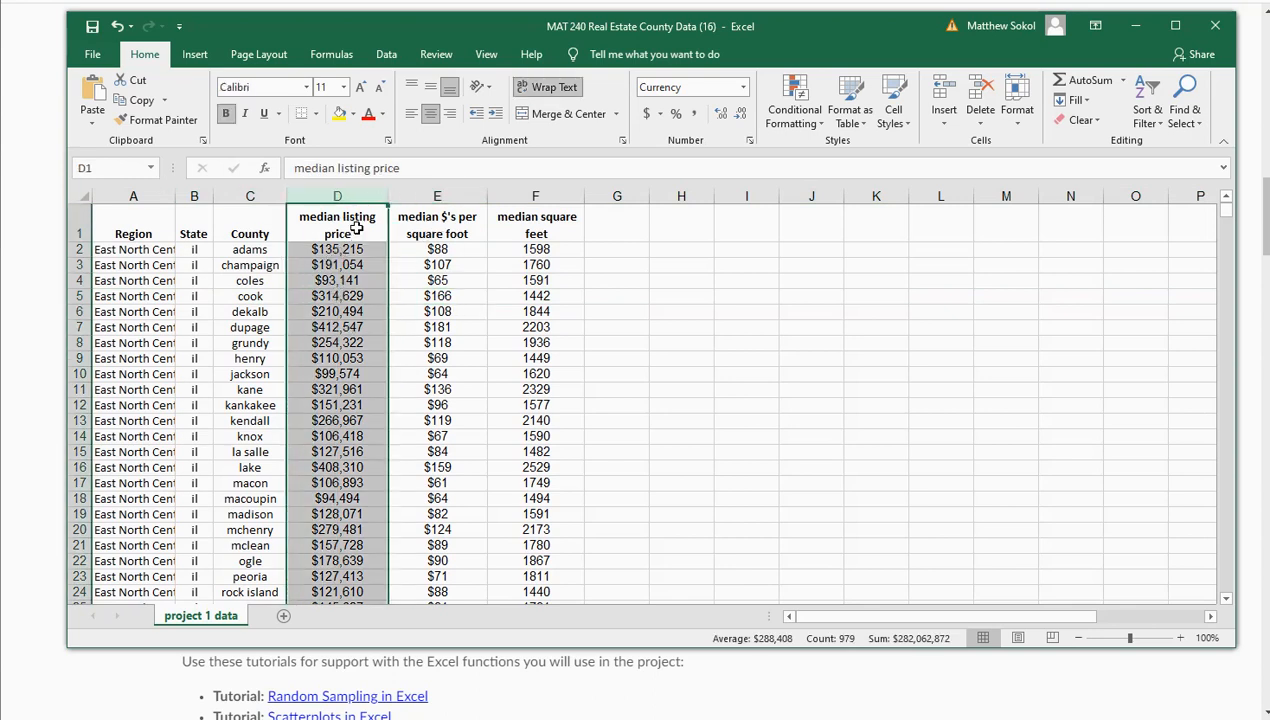
click(425, 161)
text((y))
key(Return)
click(535, 219)
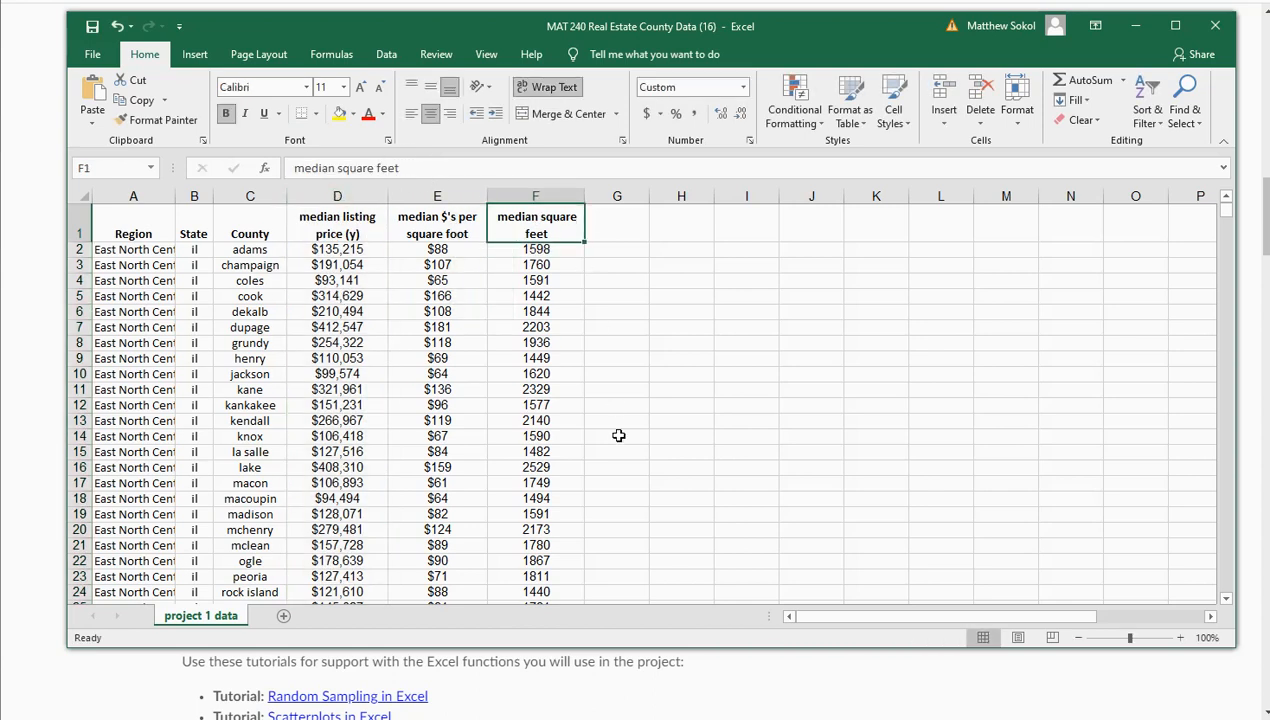
click(414, 167)
text((x))
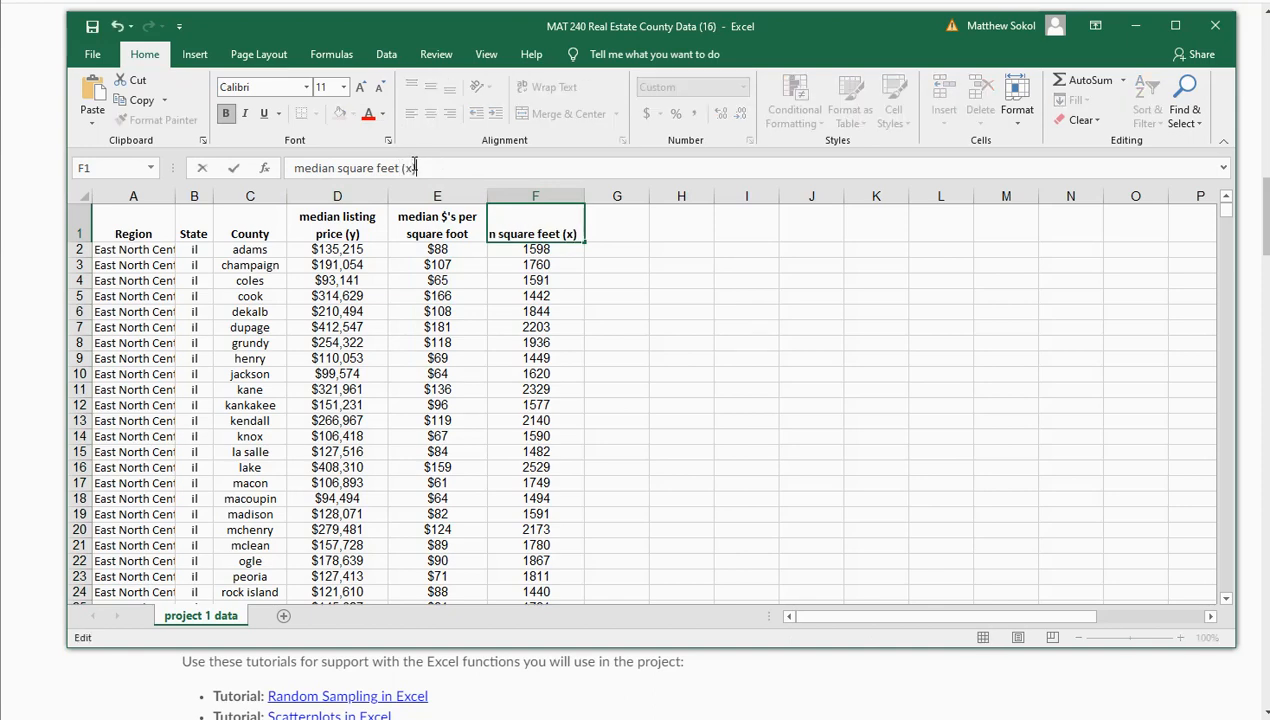
key(Return)
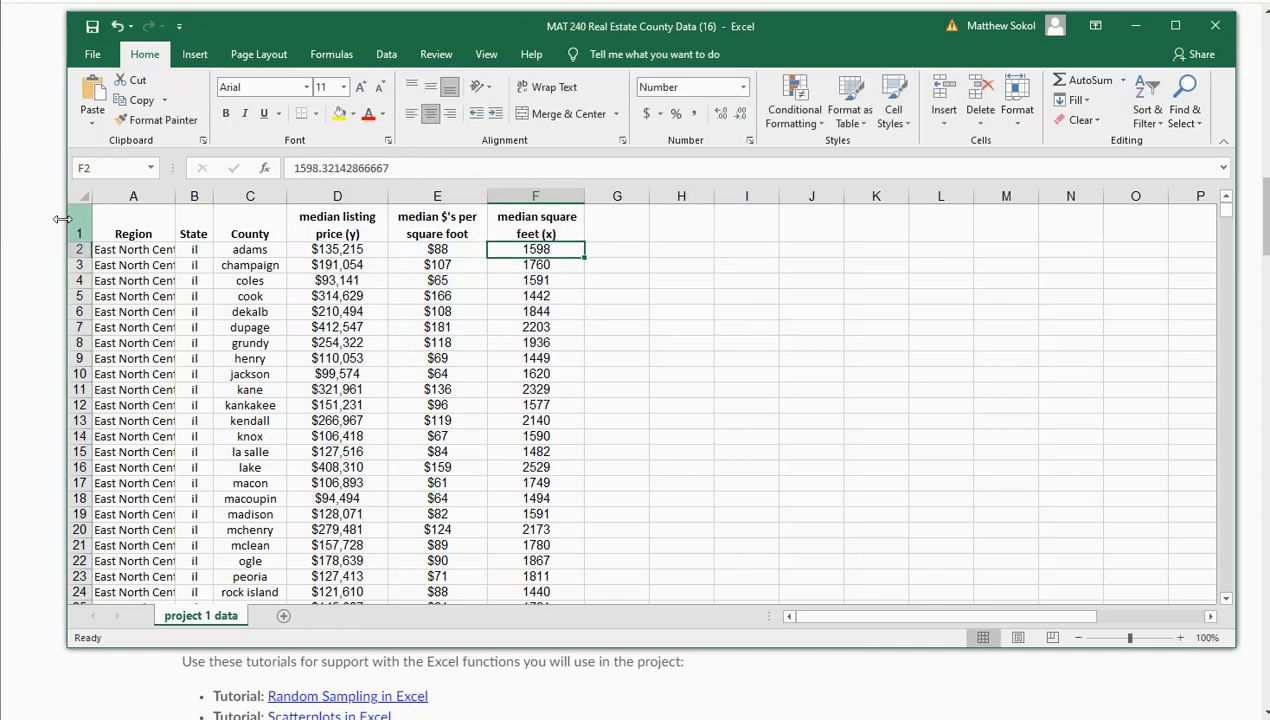
Switch to the project guidelines and examine the Data Collection section on sampling the data.
click(44, 215)
scroll(455, 250, up, 1)
scroll(457, 247, up, 6)
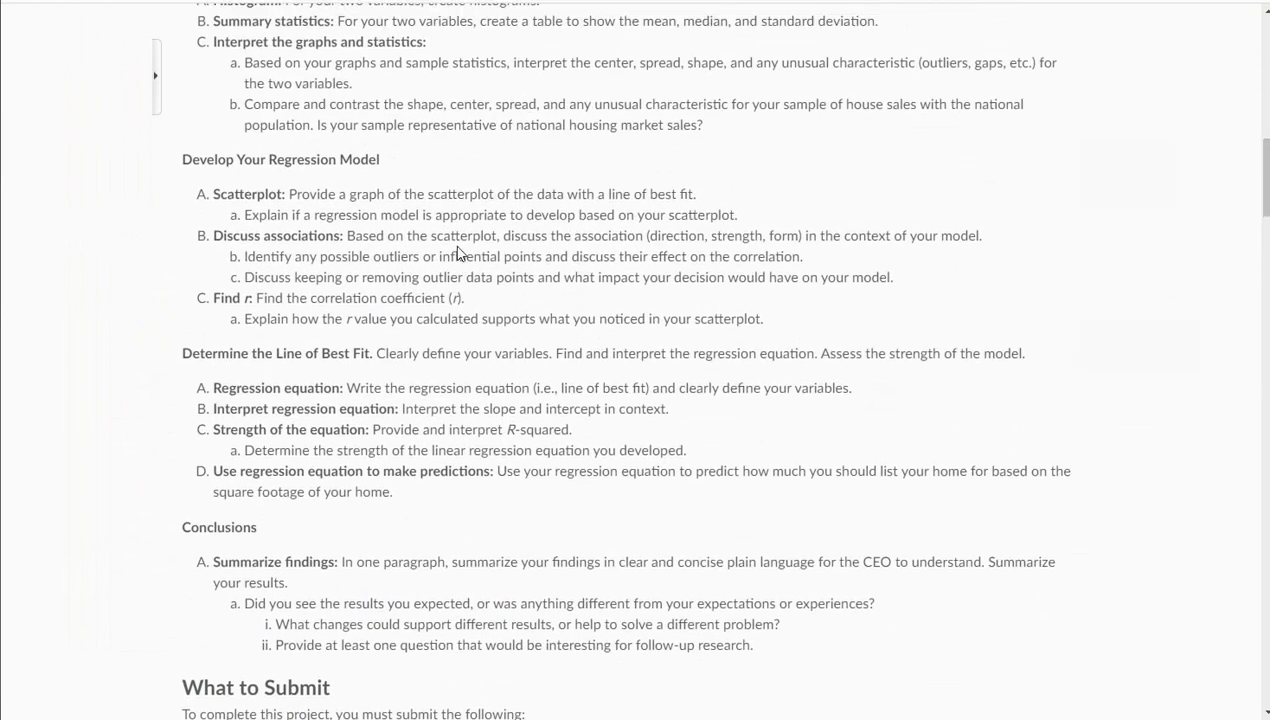
scroll(237, 87, up, 2)
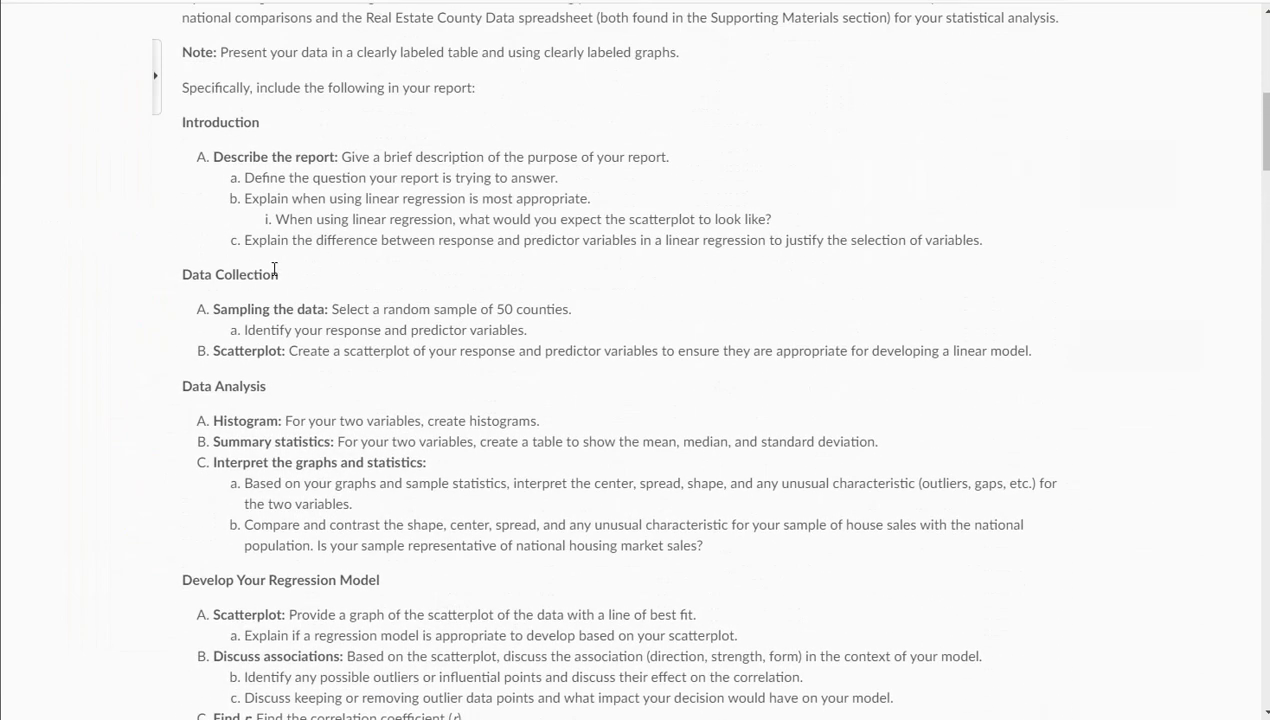
drag(279, 274, 182, 274)
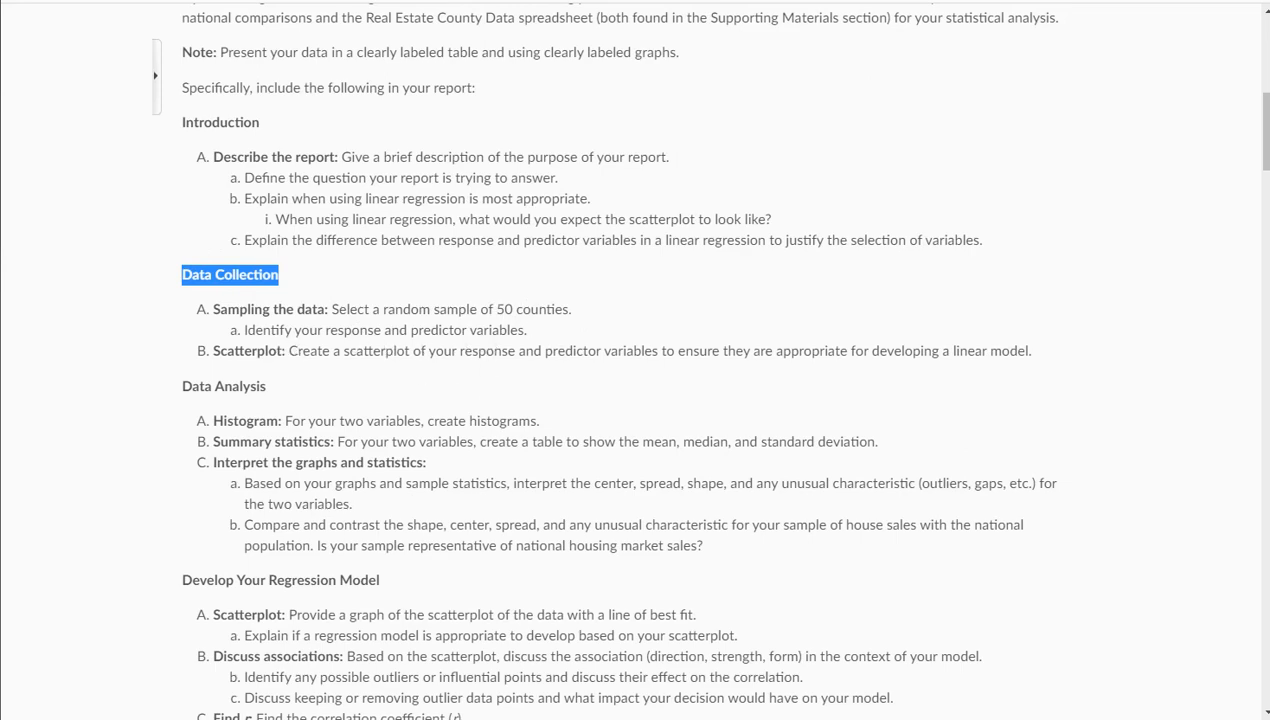
Switch back to the Excel workbook and enter the heading "random selection" in cell G1.
key(alt+Tab)
click(612, 236)
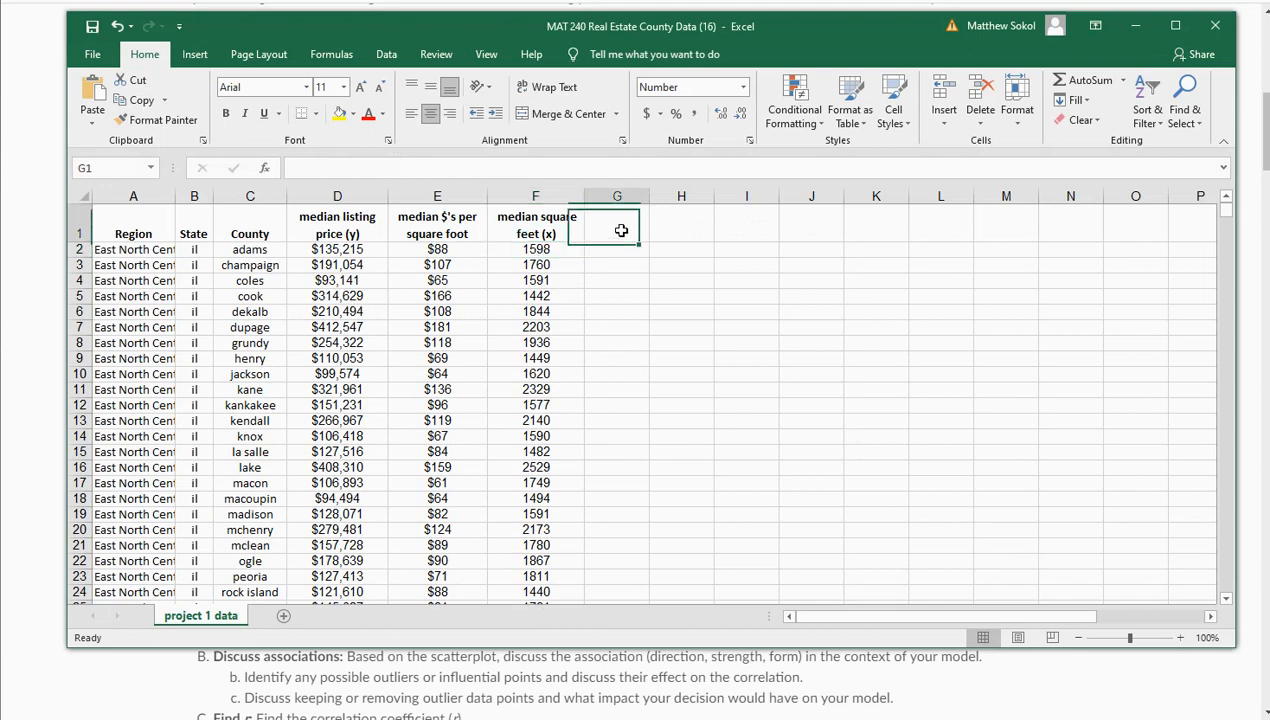
text(rand s)
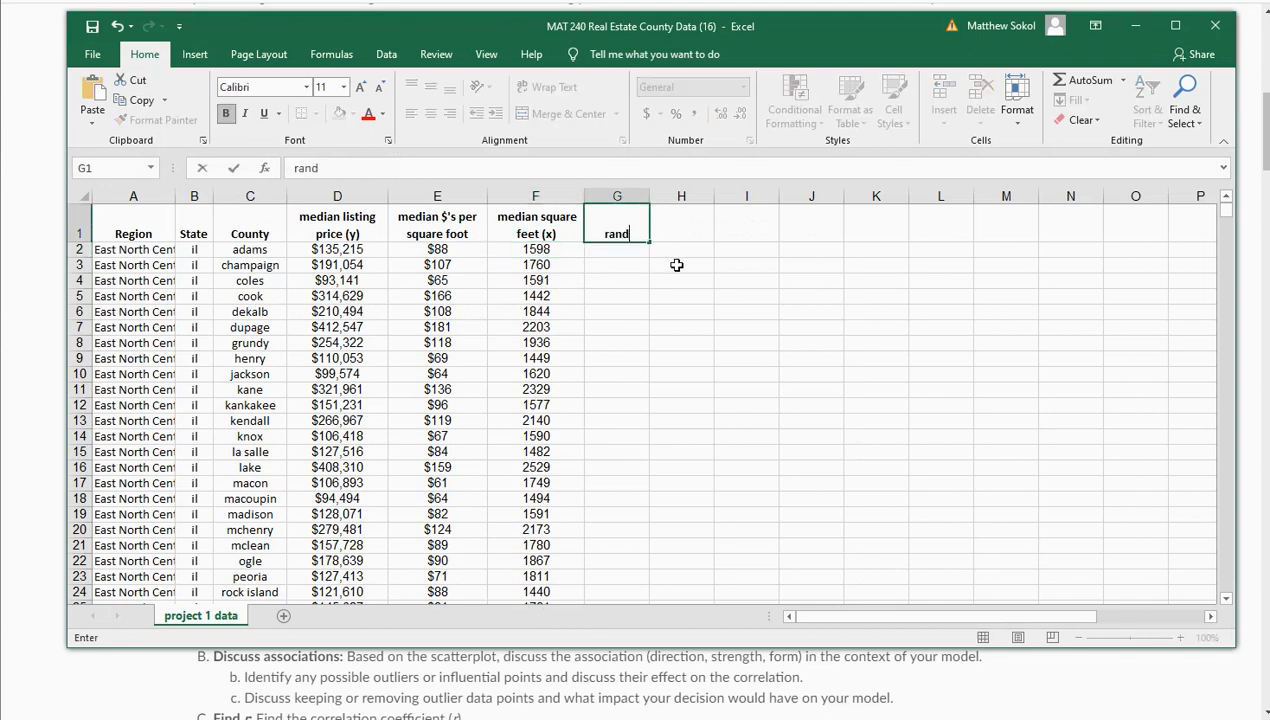
key(BackSpace)
key(BackSpace)
text(om selection)
key(Return)
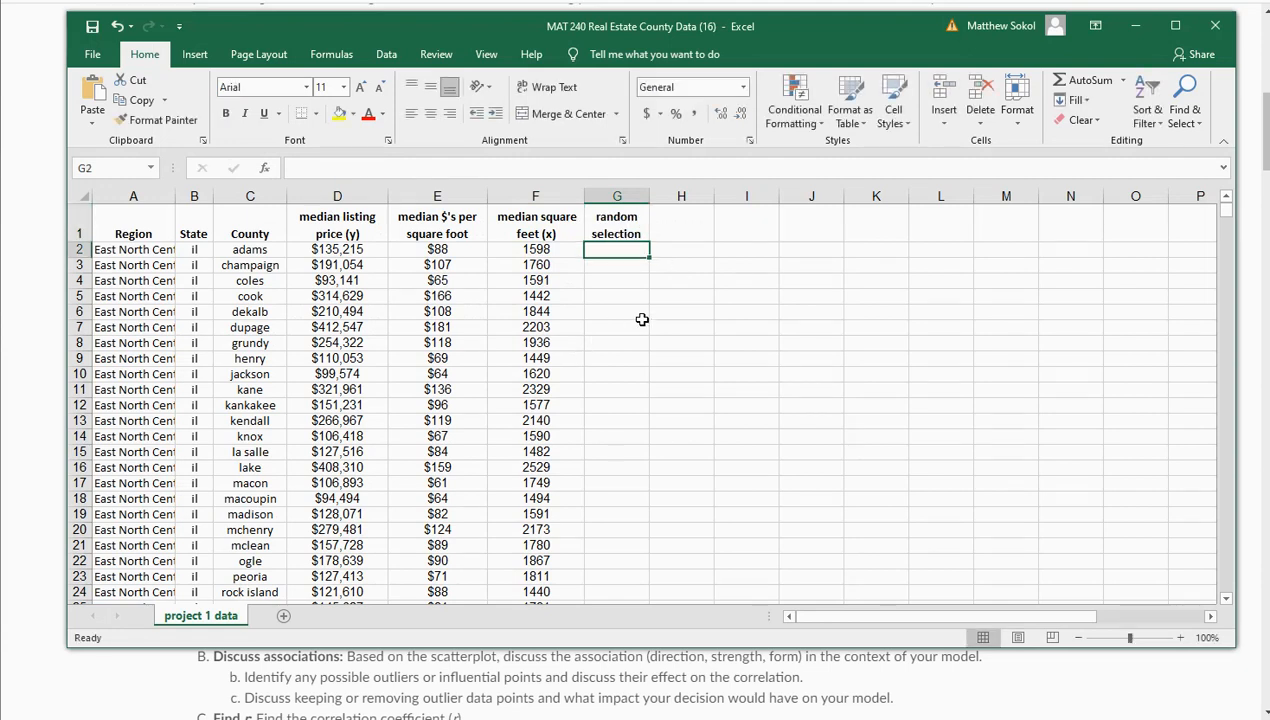
Enter the formula =RAND() in cell G2 under the random selection heading.
text(=rand()
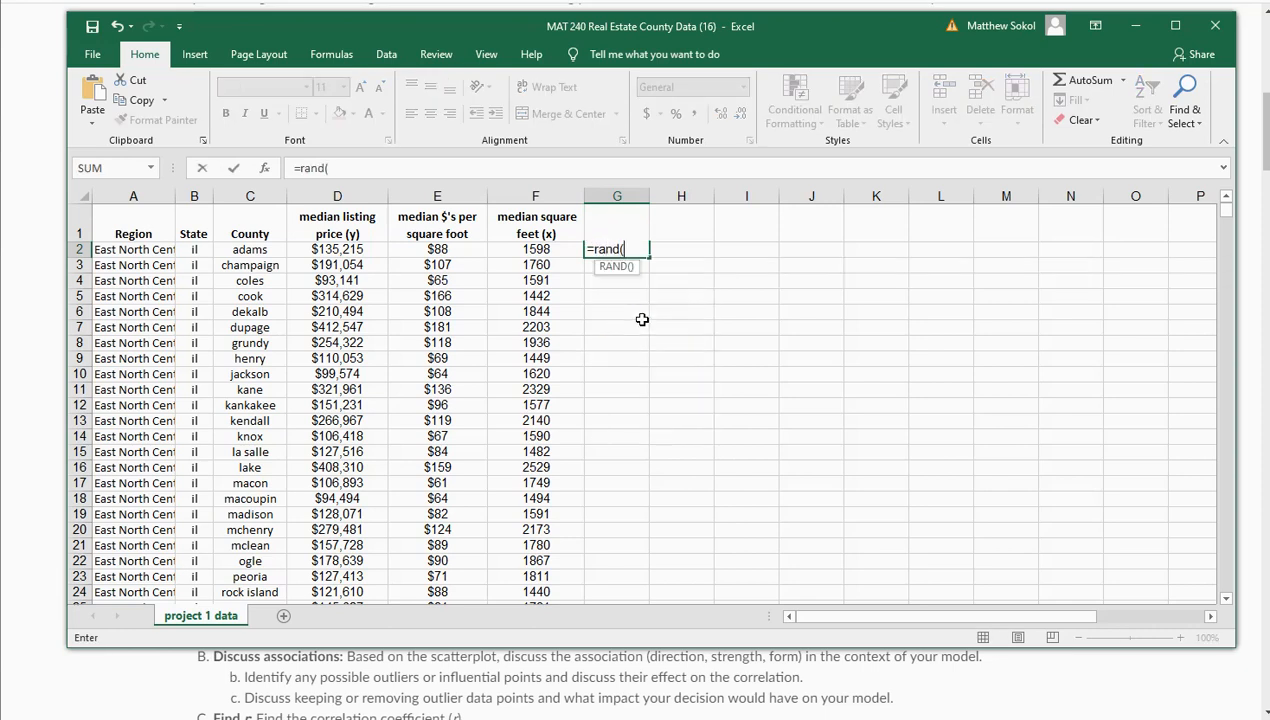
text())
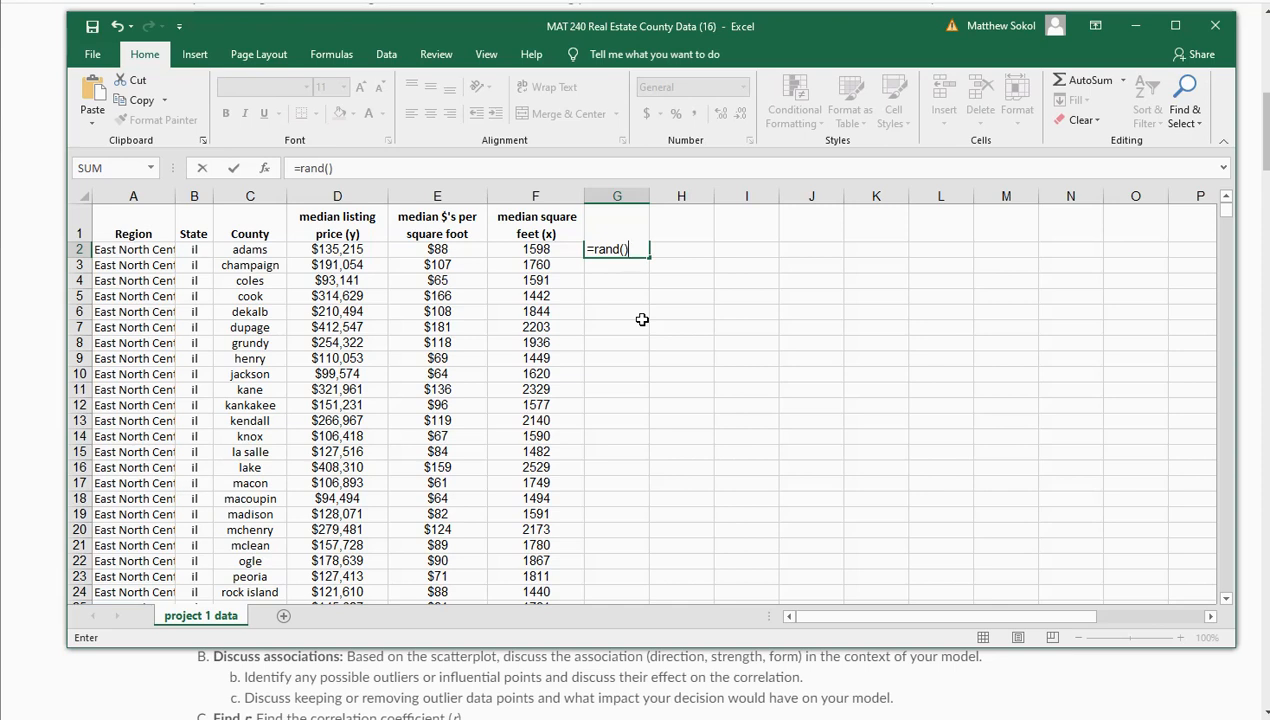
key(Return)
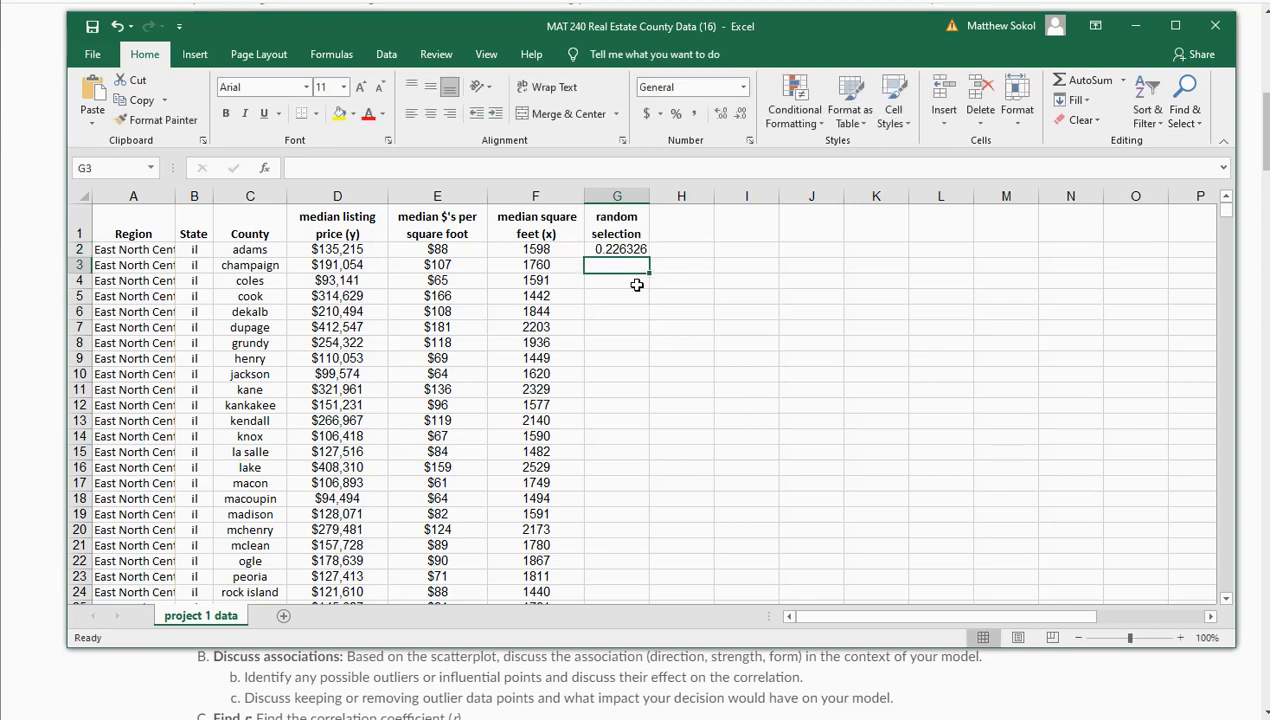
Copy the RAND formula from G2 into G3:G979 so that every county row has one.
click(625, 250)
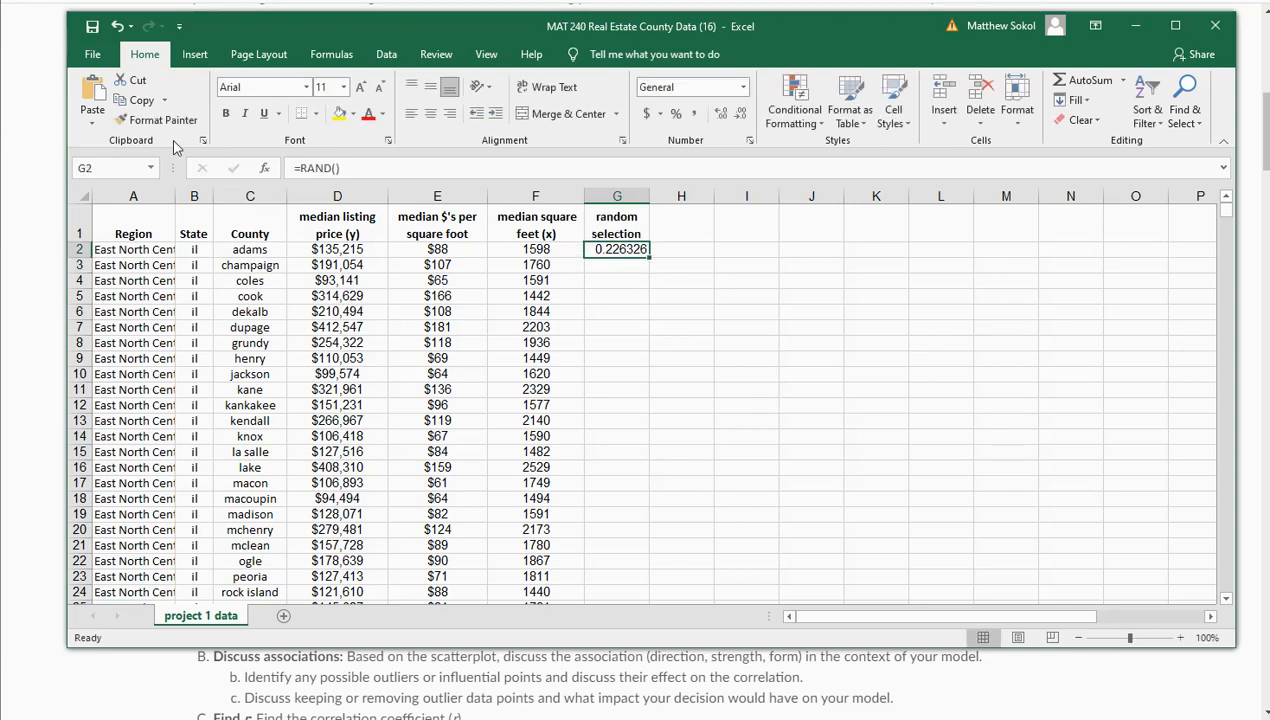
key(ctrl+c)
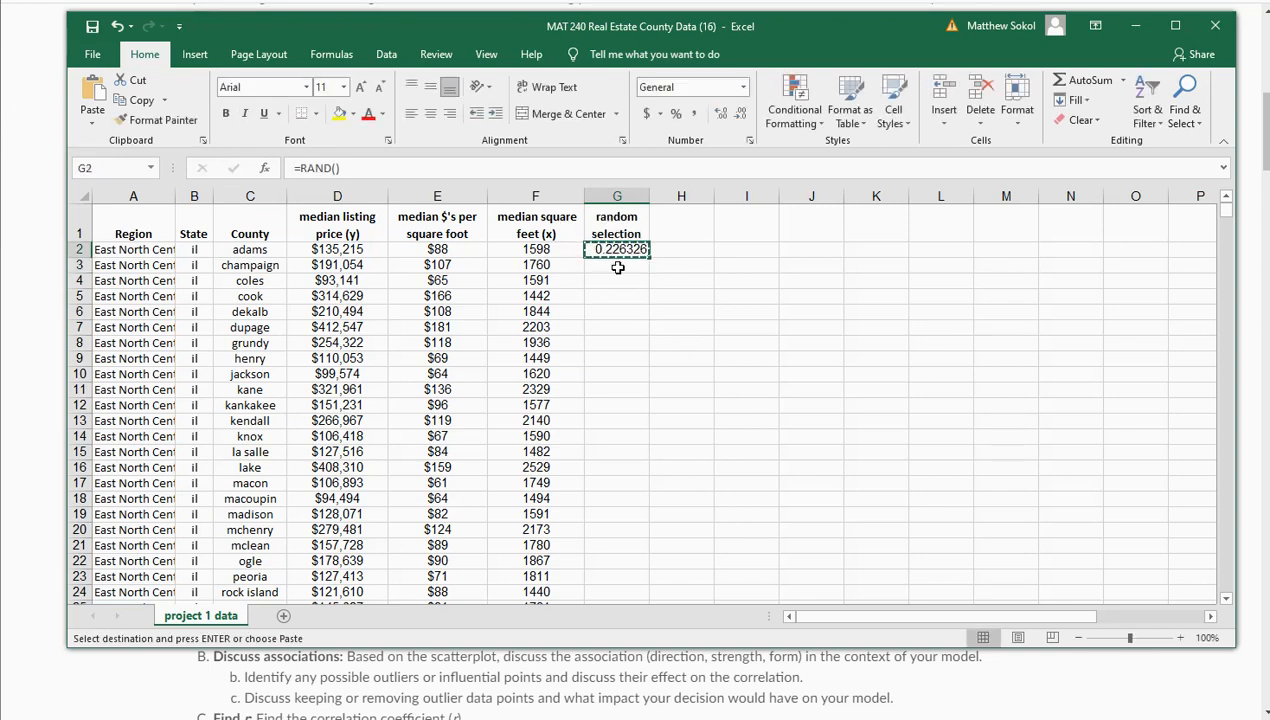
click(610, 264)
scroll(600, 318, down, 12)
scroll(623, 318, down, 20)
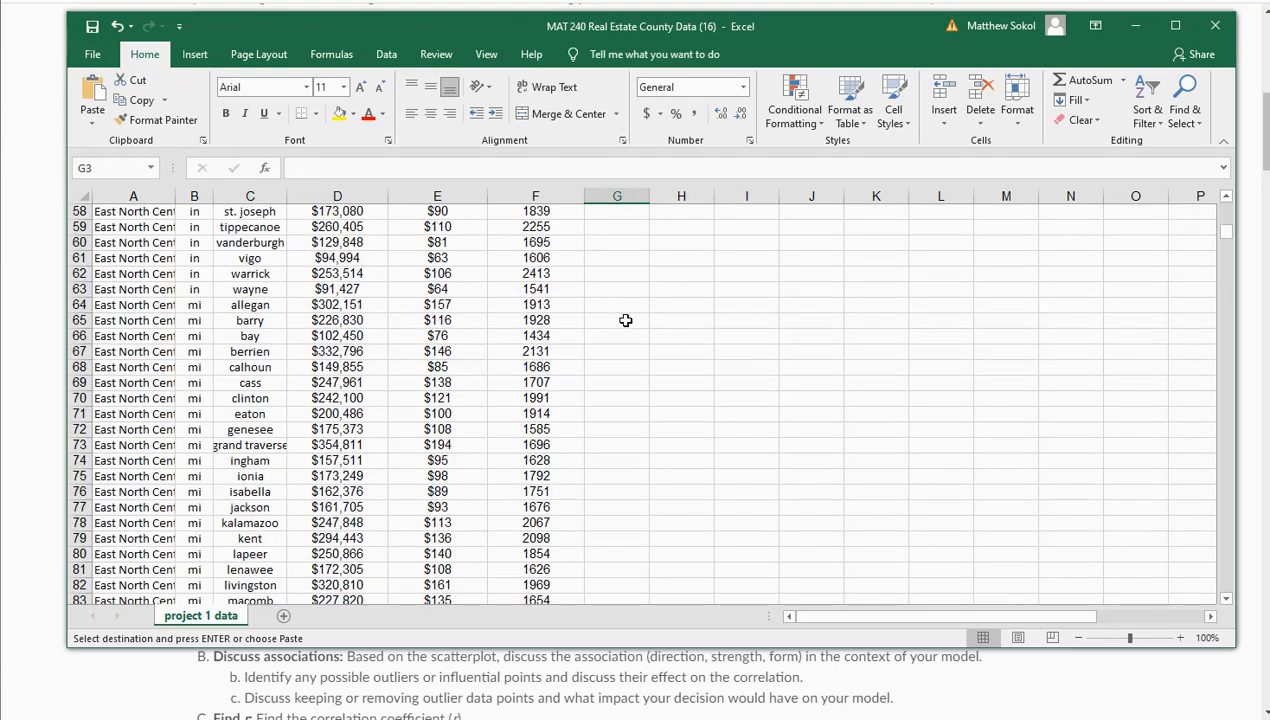
drag(1227, 268, 1225, 503)
scroll(605, 514, down, 20)
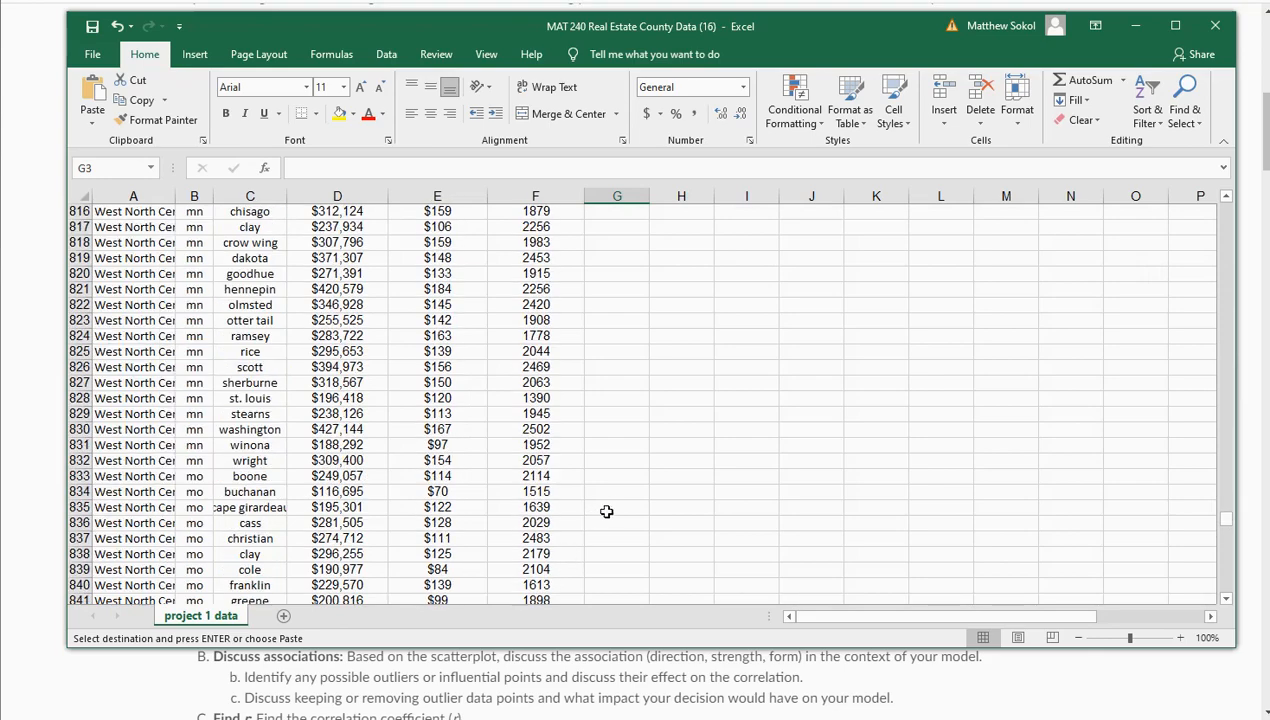
scroll(609, 509, down, 19)
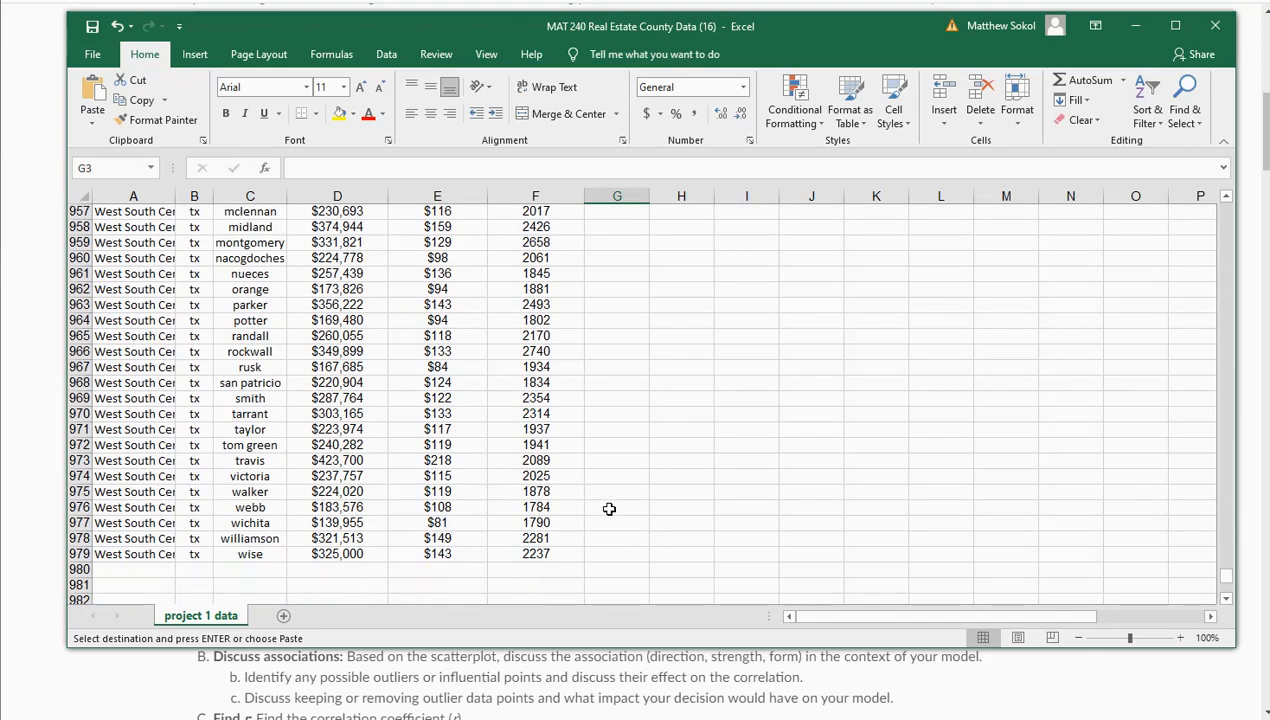
shift+click(604, 416)
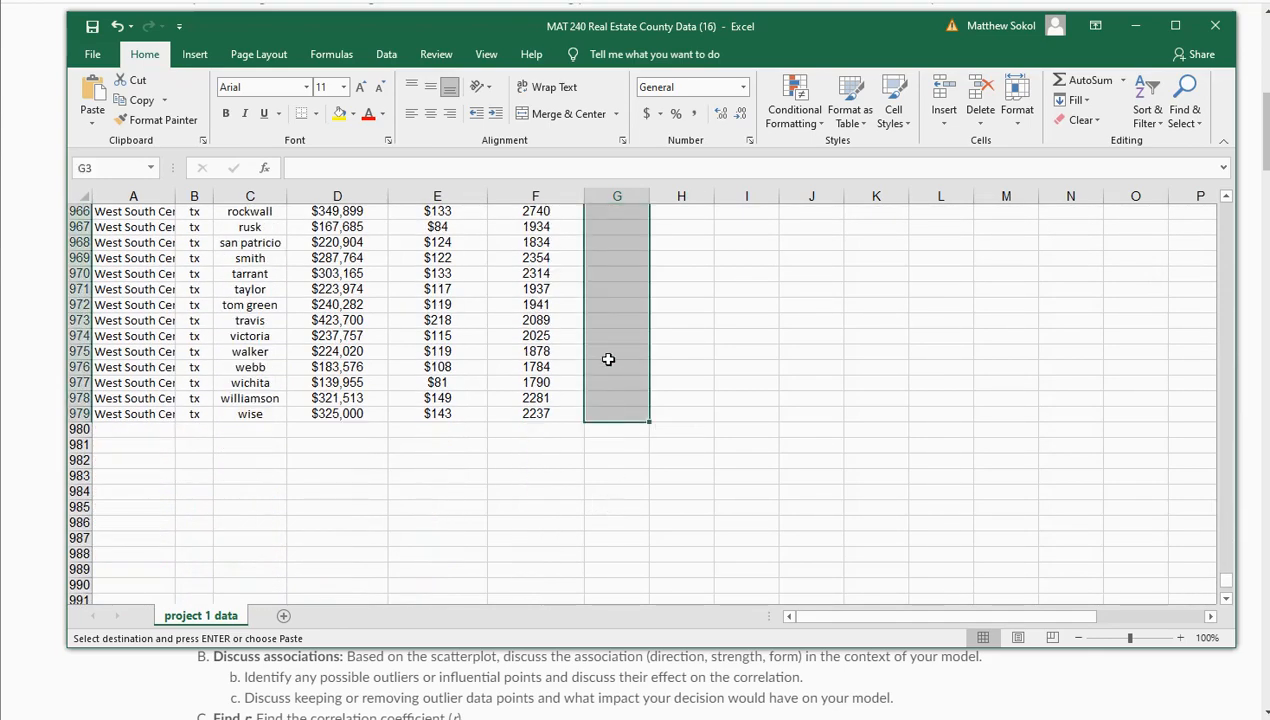
key(ctrl+v)
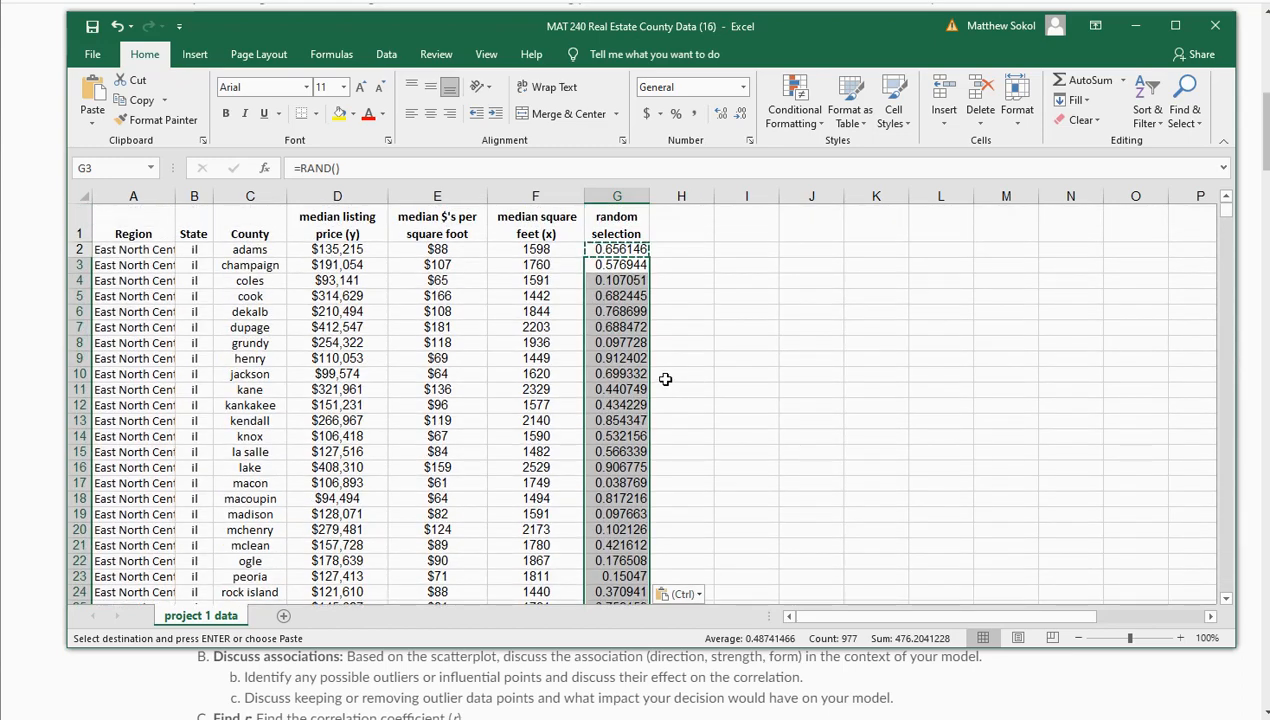
Sort the county data in ascending order by the random selection column, expanding the selection to all columns, and repeat the sort once.
click(606, 195)
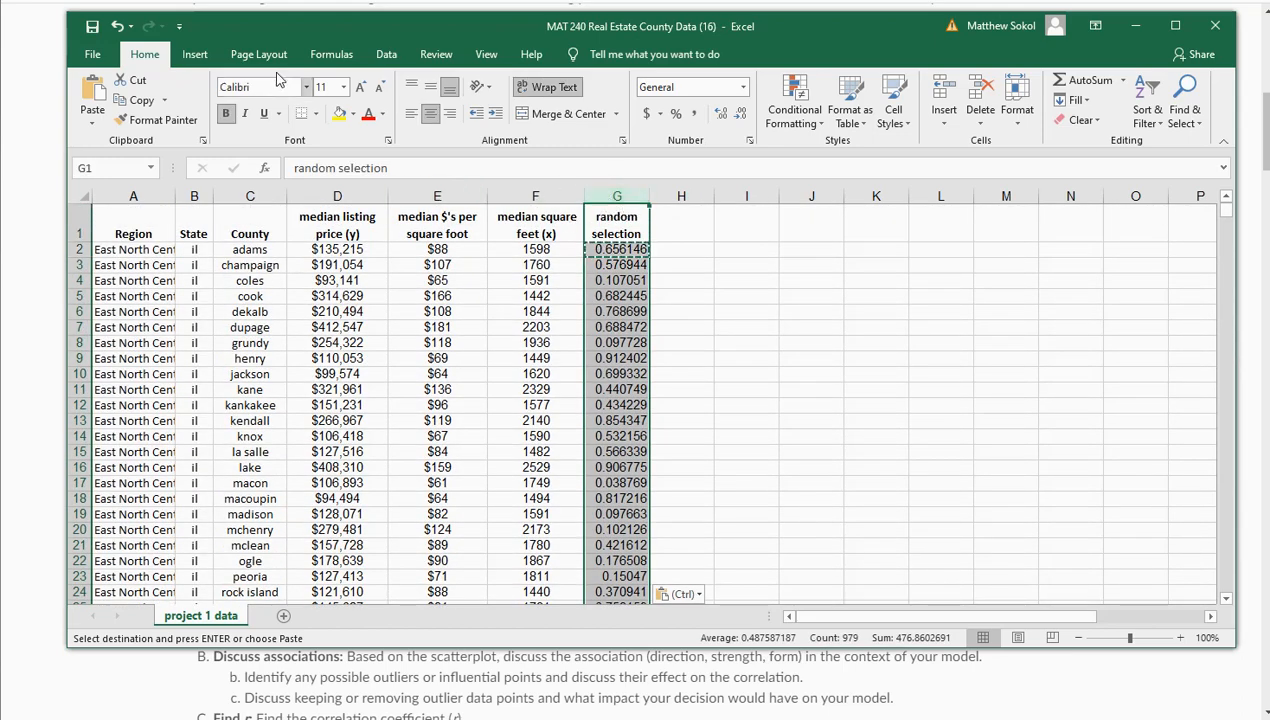
click(386, 54)
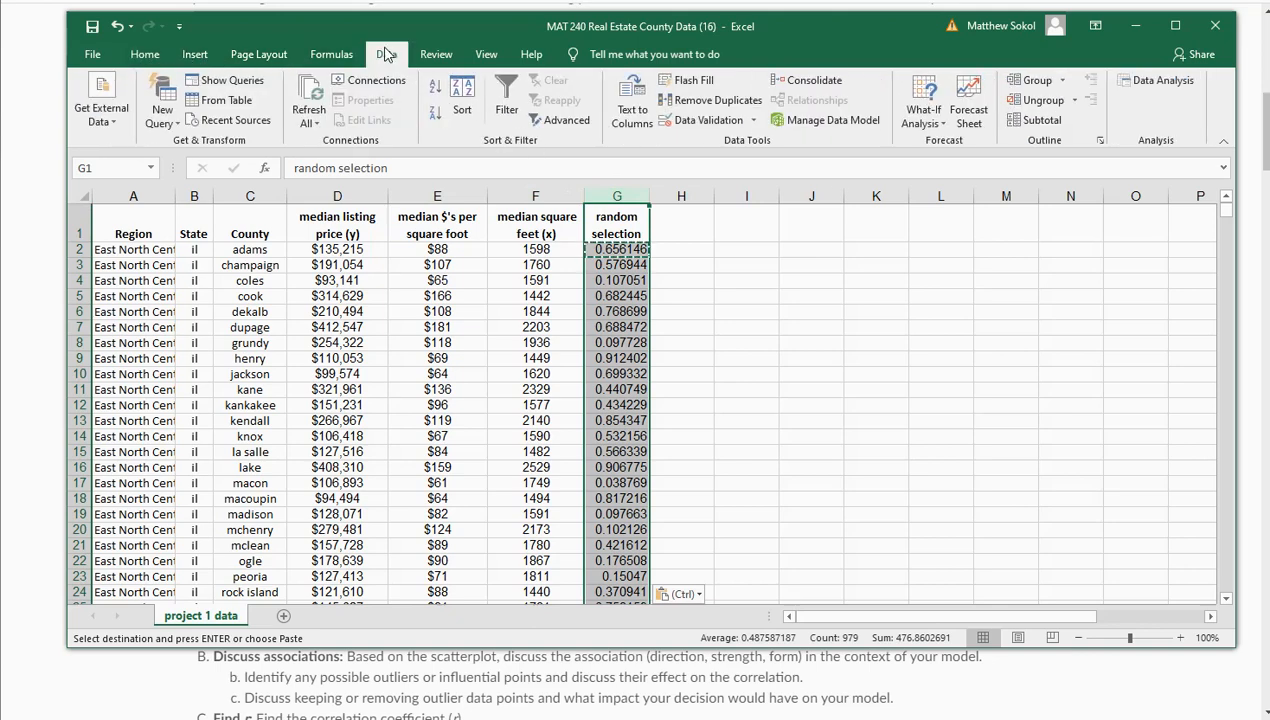
click(436, 89)
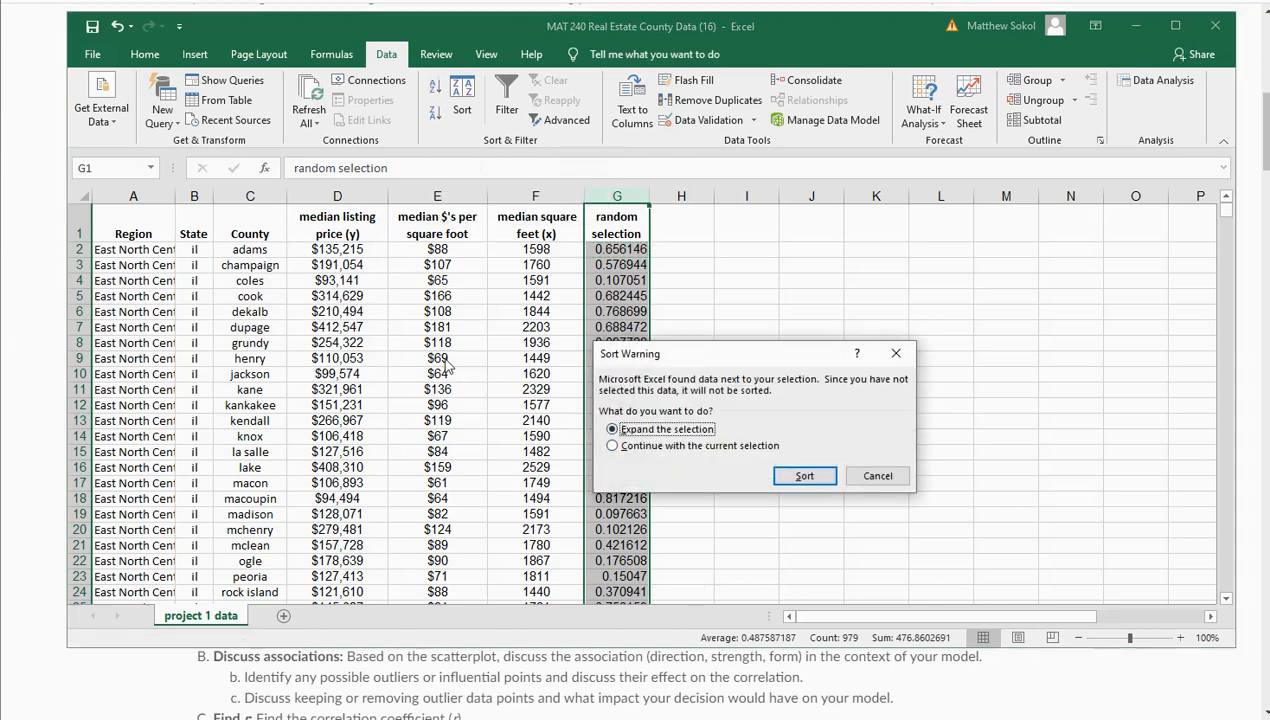
click(805, 476)
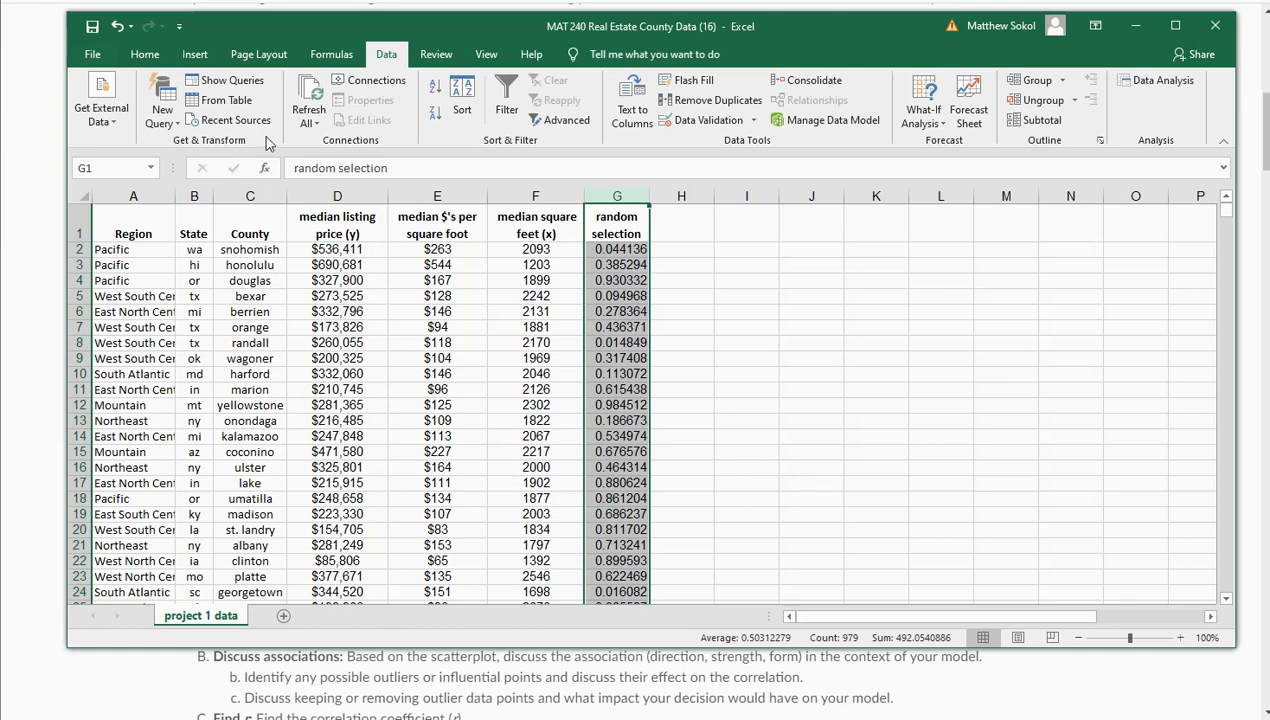
click(435, 90)
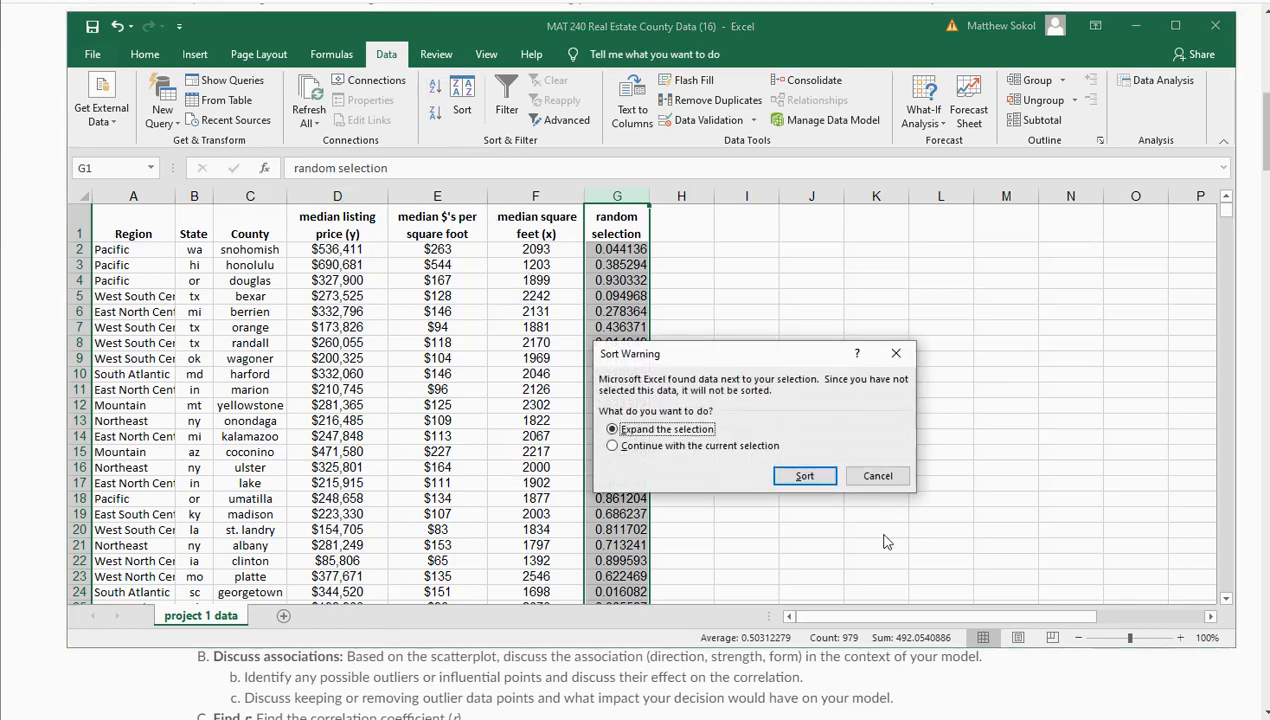
click(810, 476)
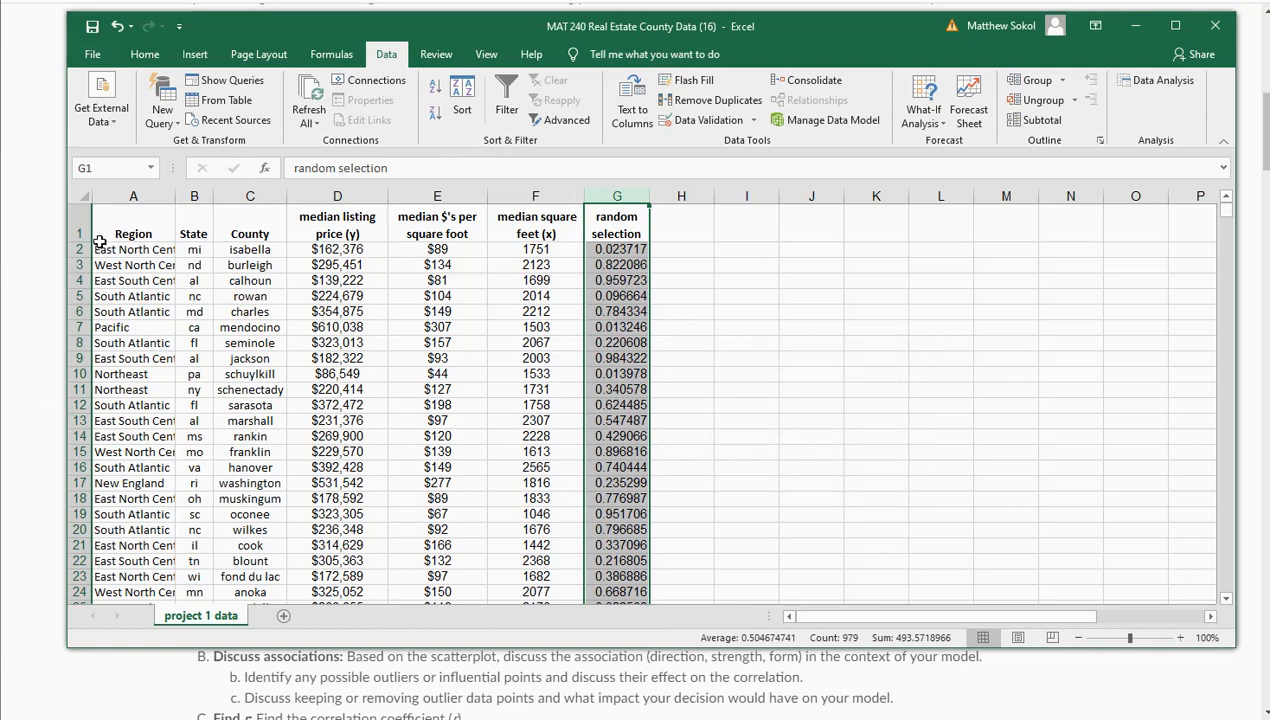
Apply all borders to the header and the first sampled county rows, range A1:G50.
click(73, 227)
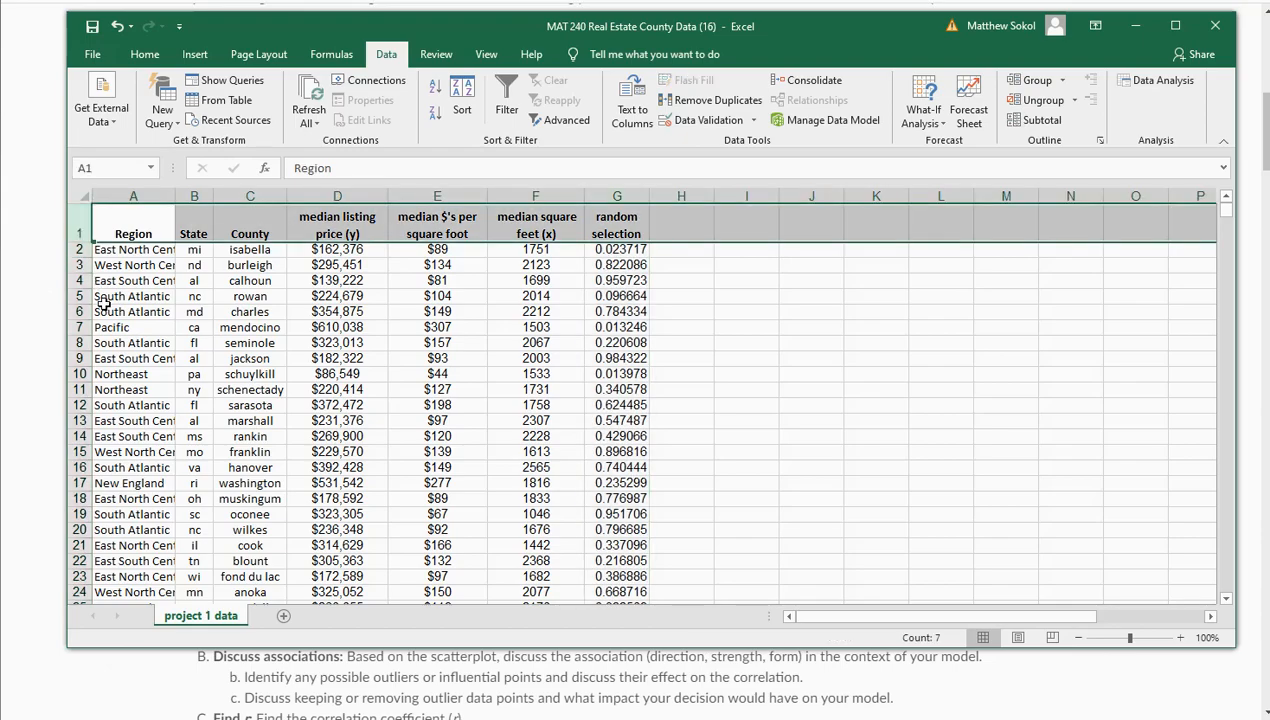
scroll(105, 305, down, 7)
scroll(105, 310, down, 5)
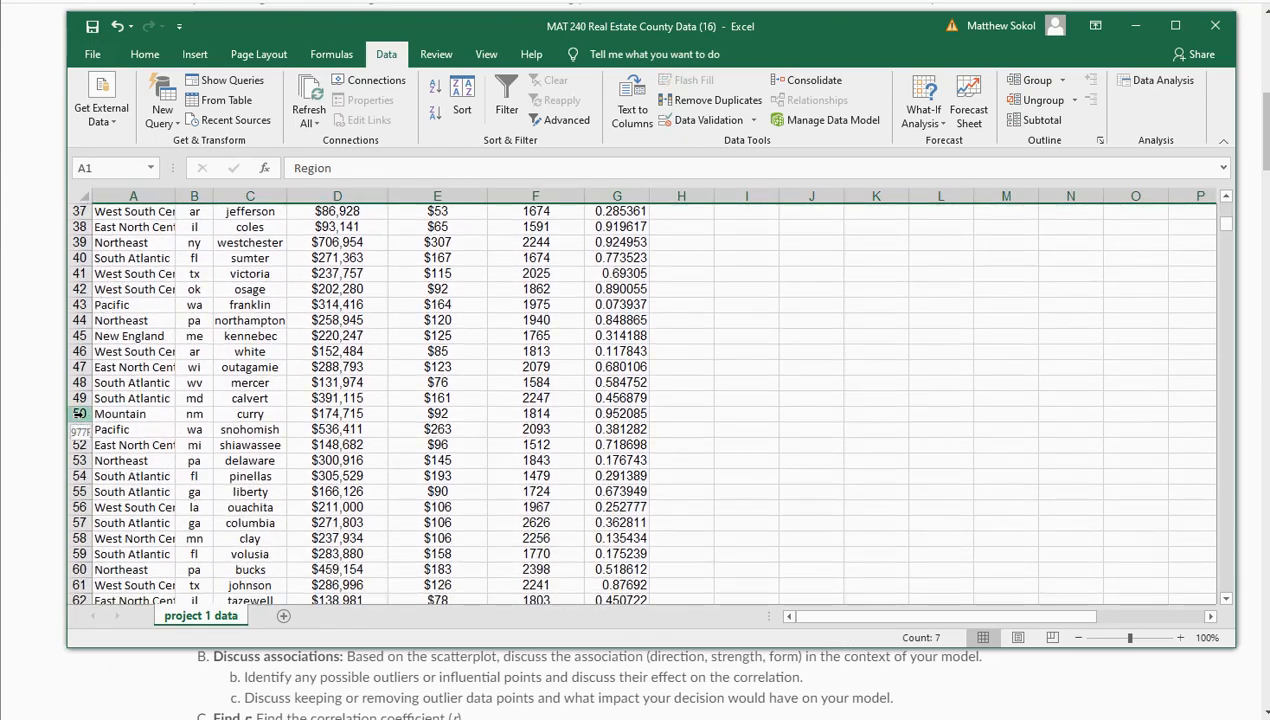
shift+click(78, 414)
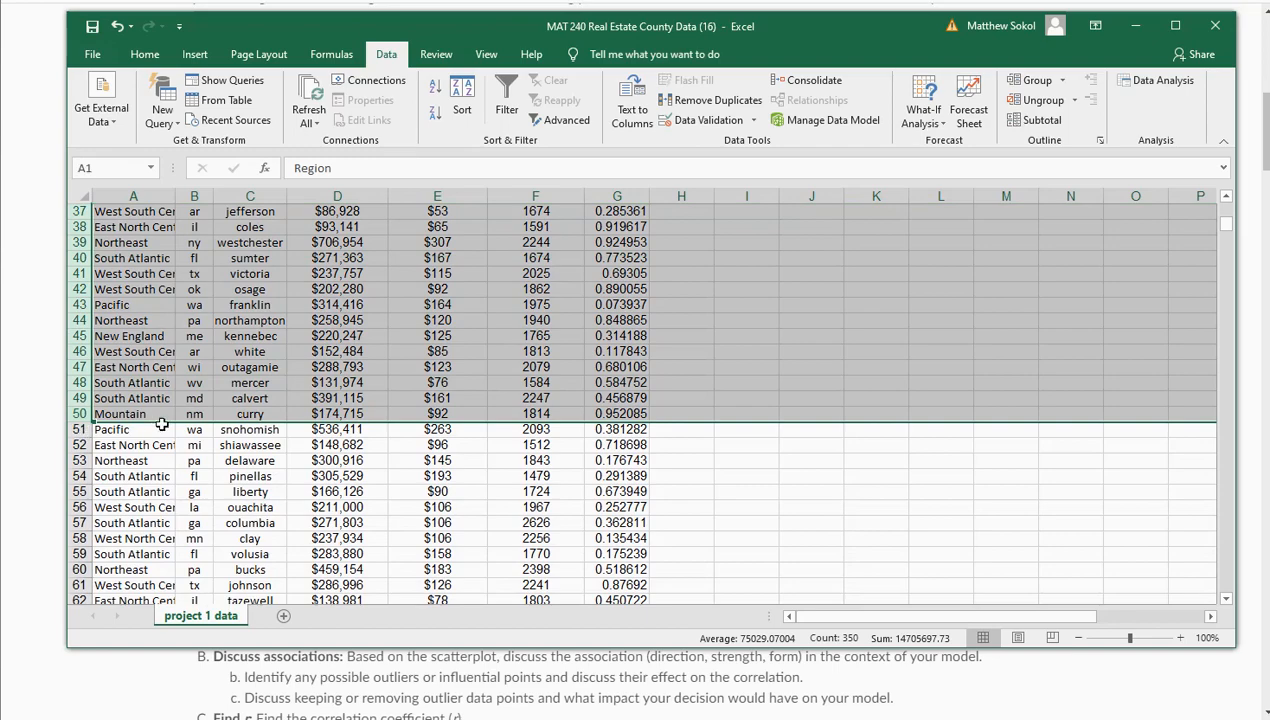
click(630, 413)
scroll(462, 380, up, 12)
shift+click(145, 242)
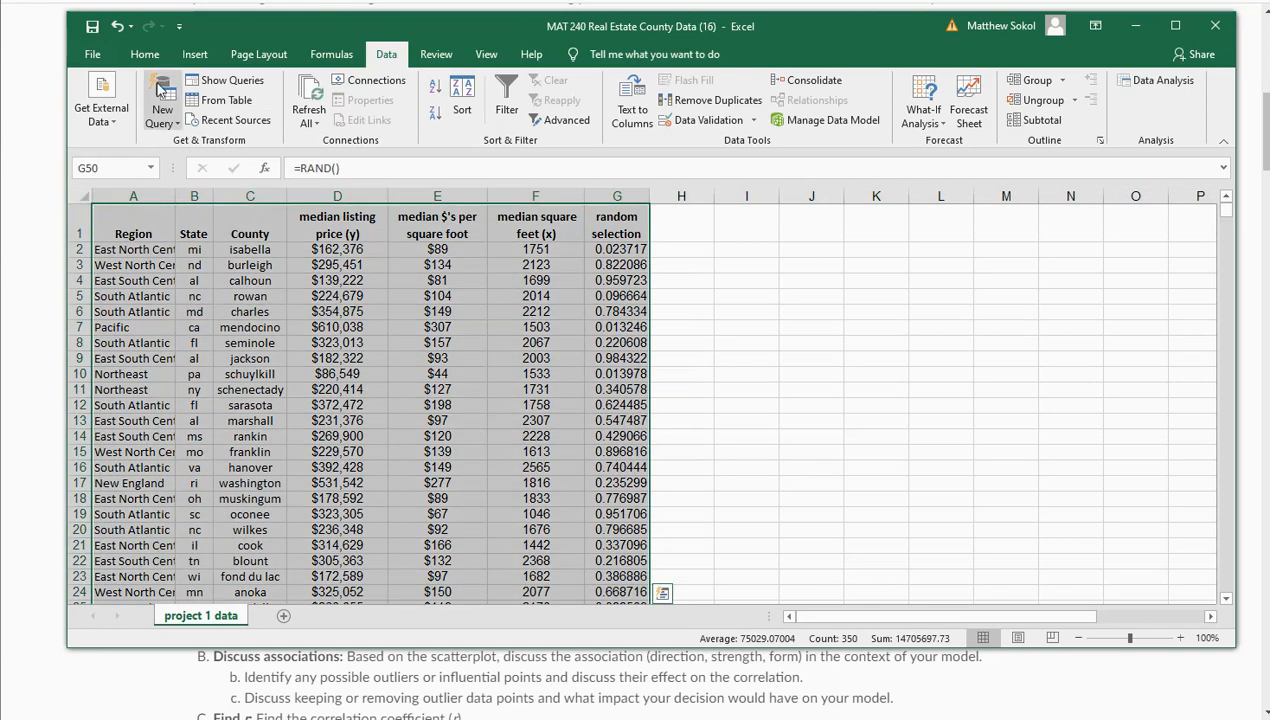
click(144, 54)
click(318, 115)
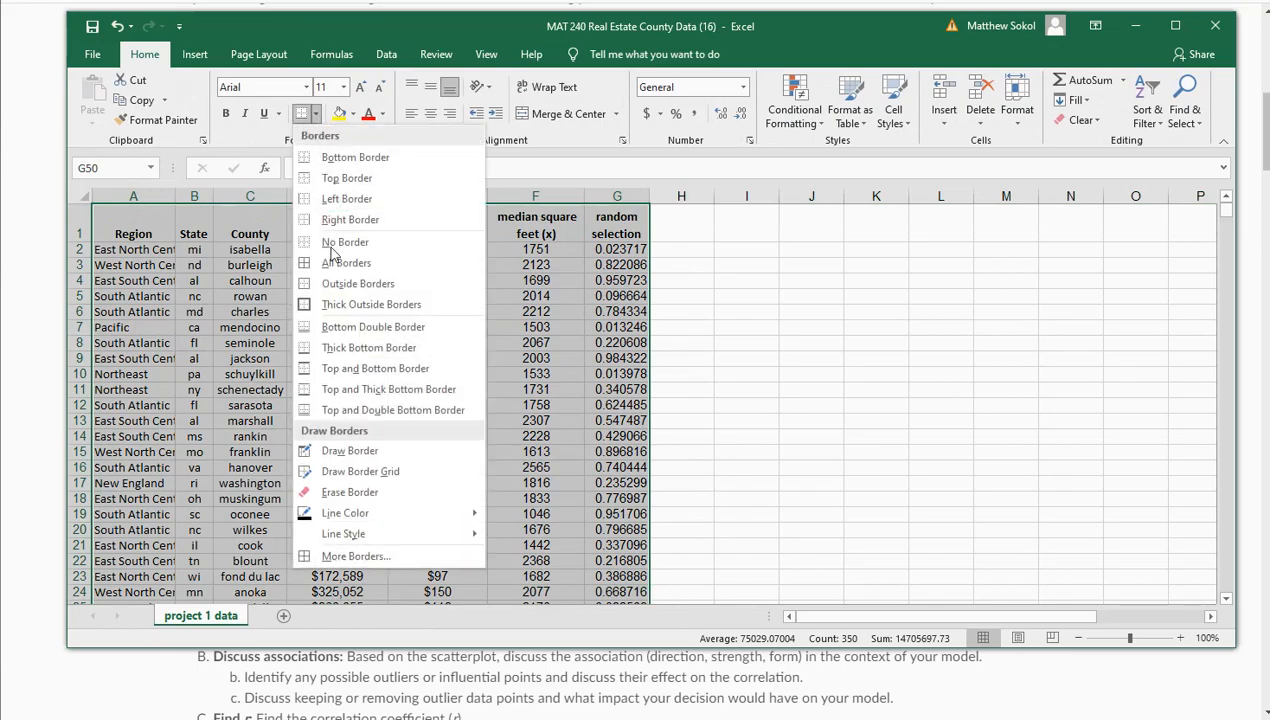
click(334, 279)
Fill the bordered range A1:G50 with a light gray background color.
click(351, 115)
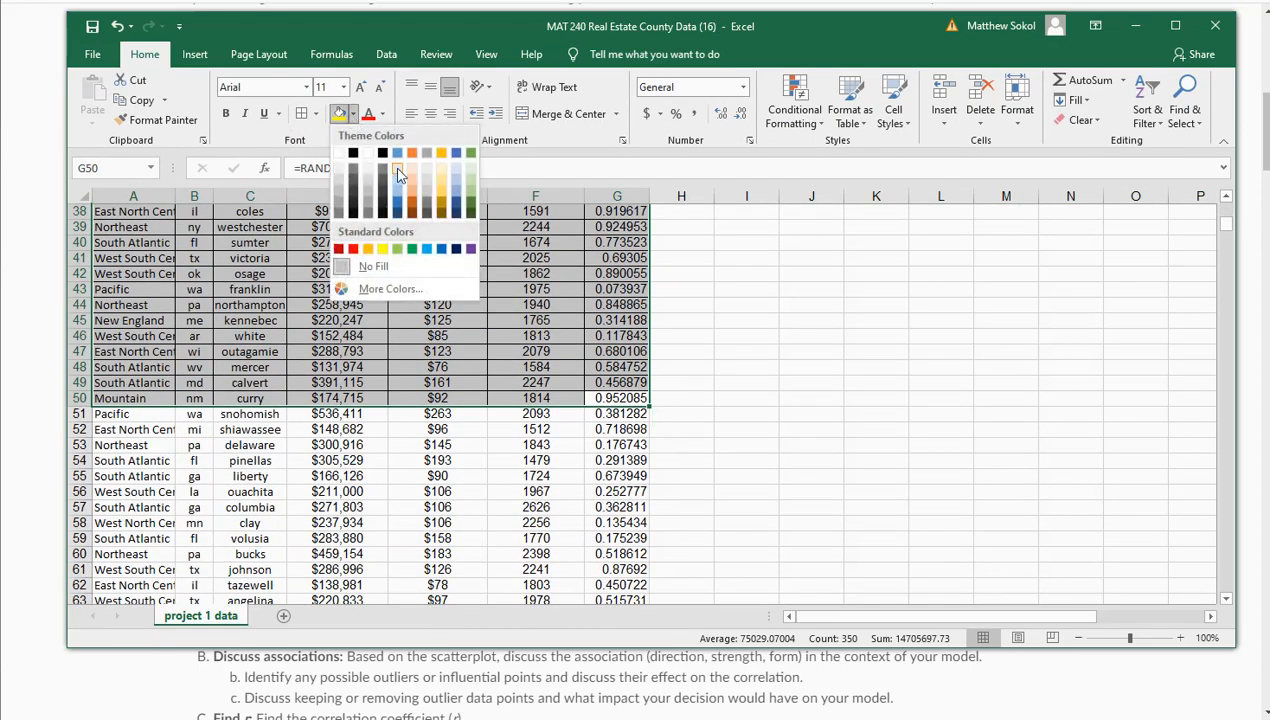
click(423, 167)
scroll(414, 284, up, 1)
scroll(414, 284, up, 12)
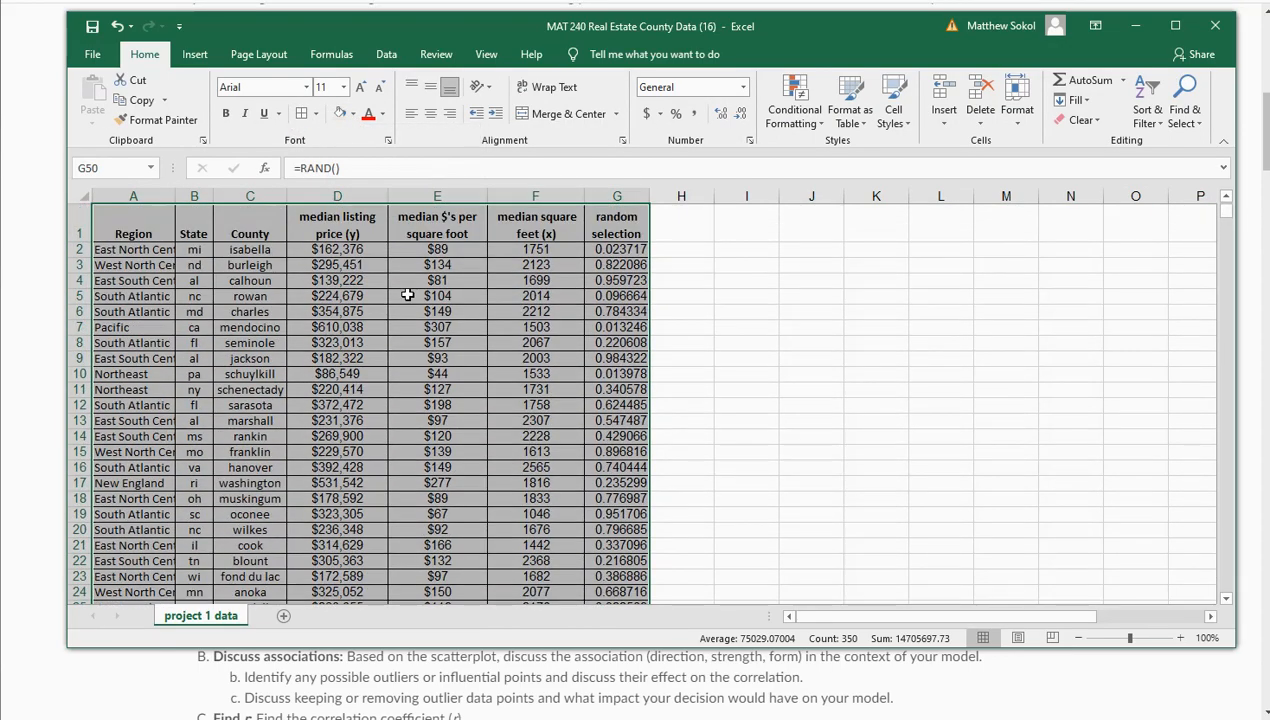
click(382, 340)
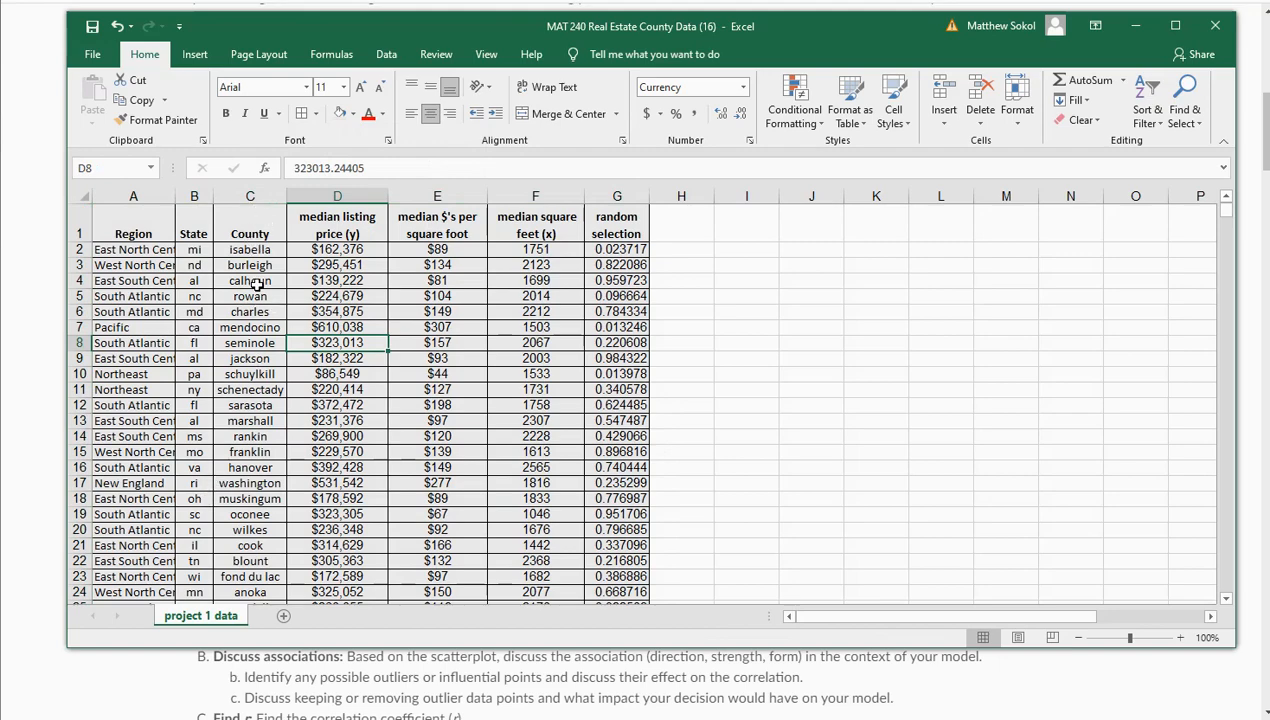
Delete rows 51 through 979 below the shaded sample.
scroll(254, 366, down, 9)
scroll(256, 368, down, 3)
click(80, 429)
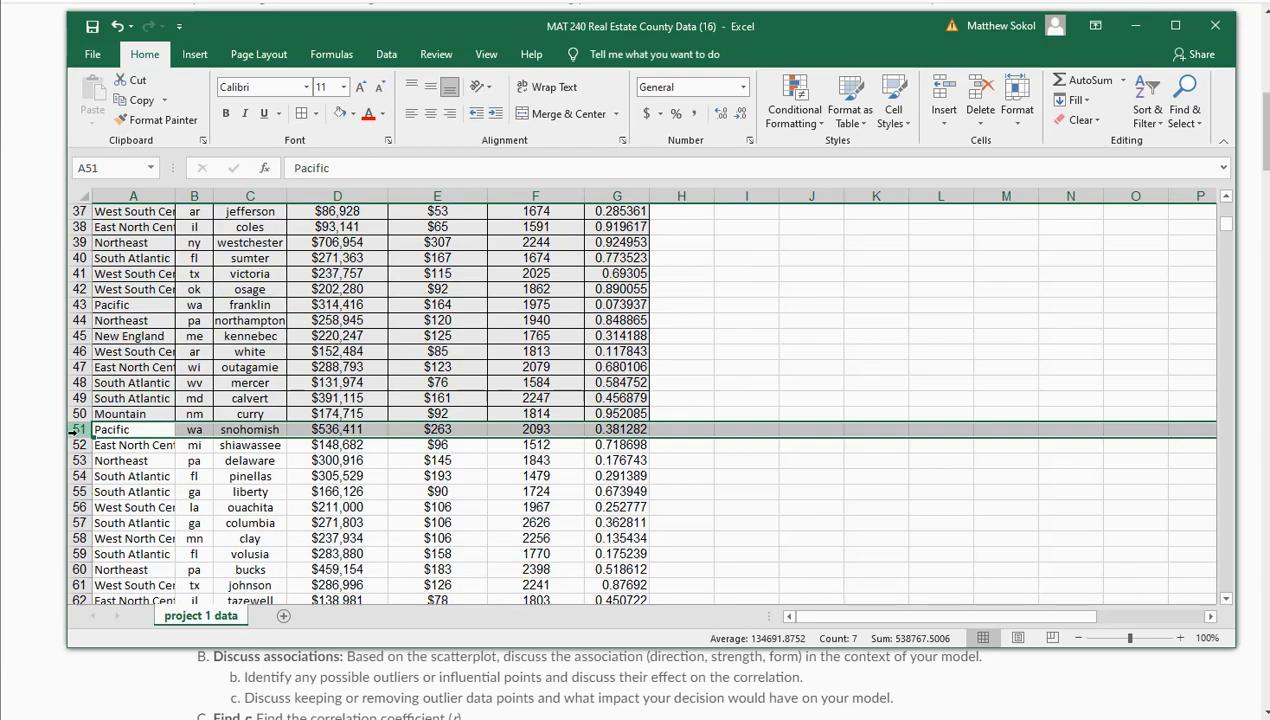
drag(1225, 226, 1226, 586)
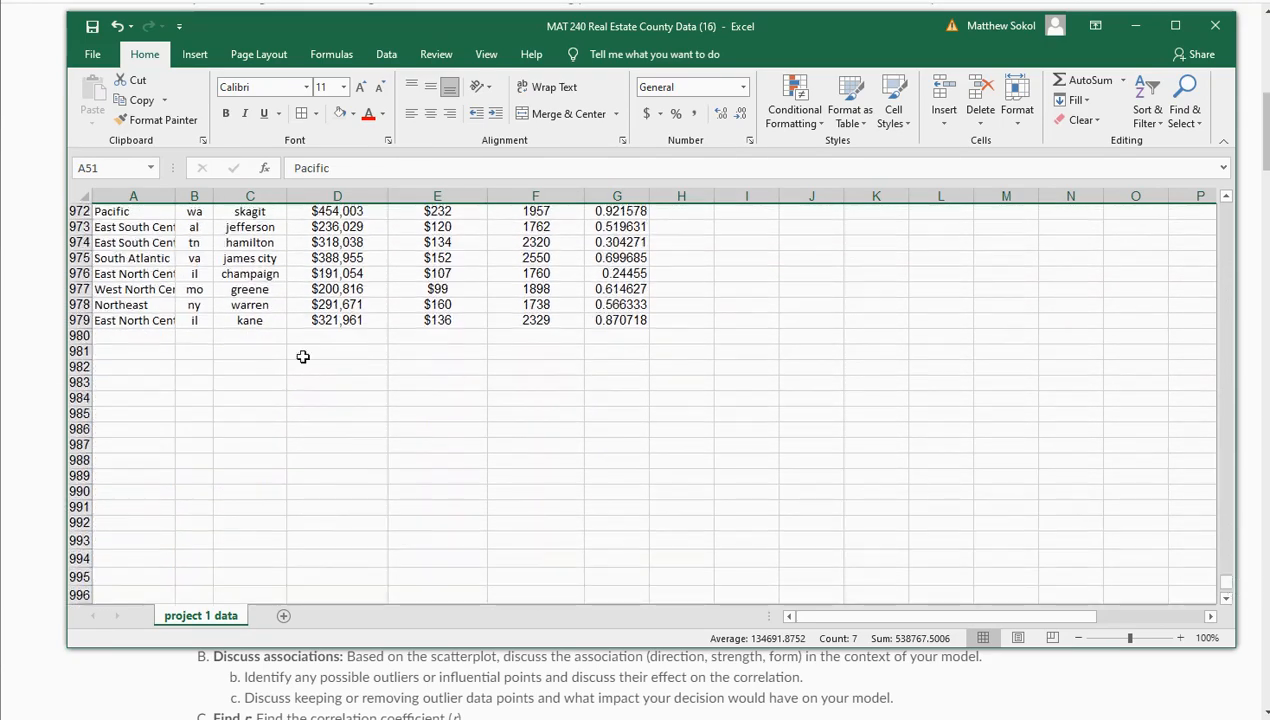
shift+click(75, 320)
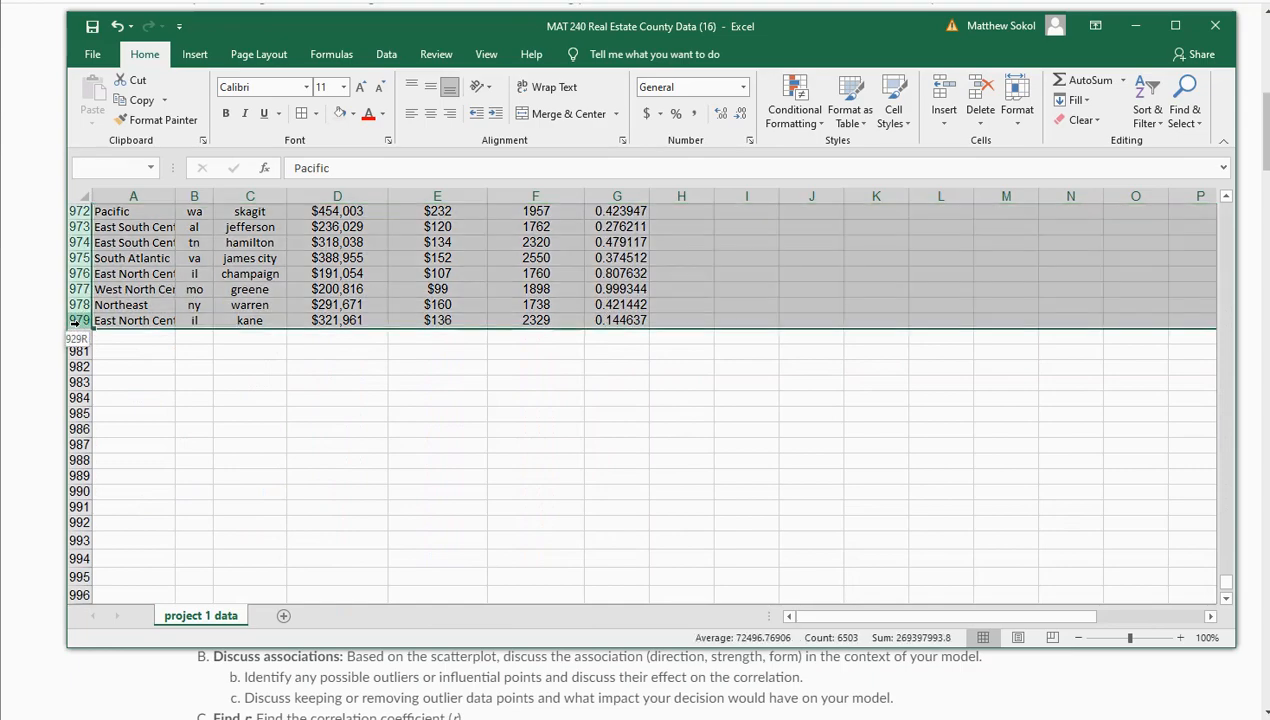
right_click(256, 274)
click(318, 418)
scroll(435, 340, up, 13)
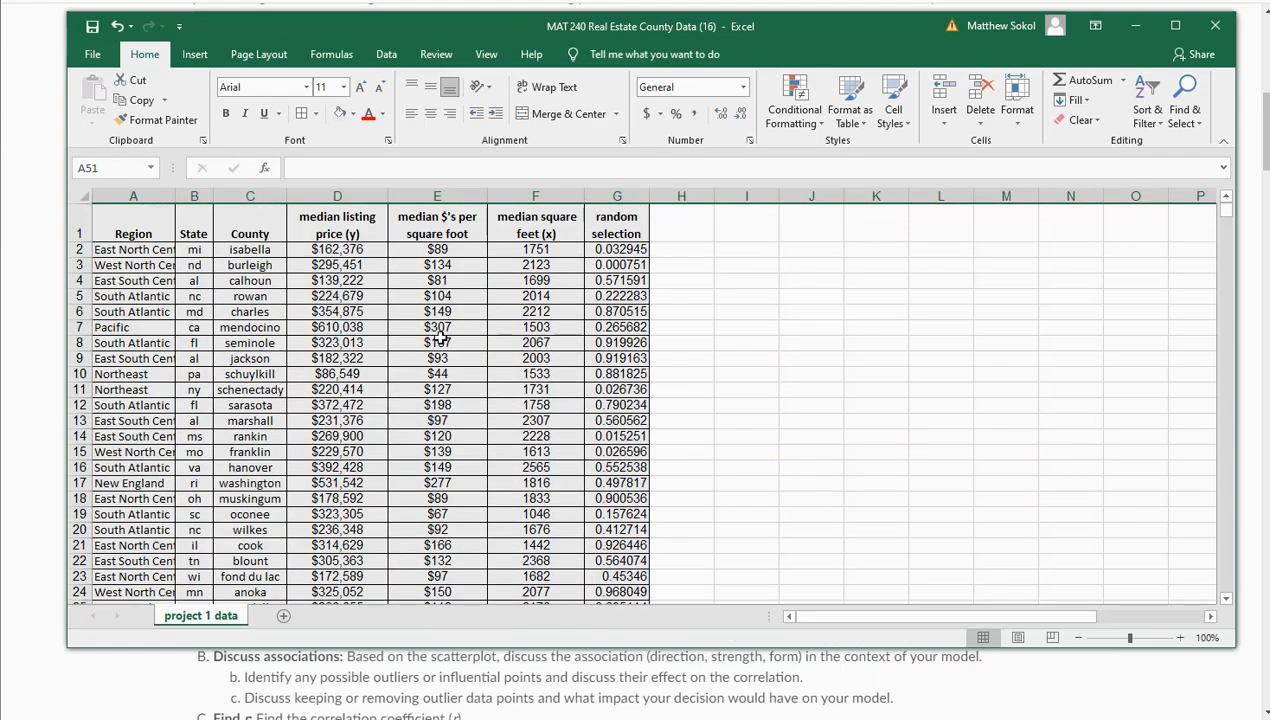
click(681, 342)
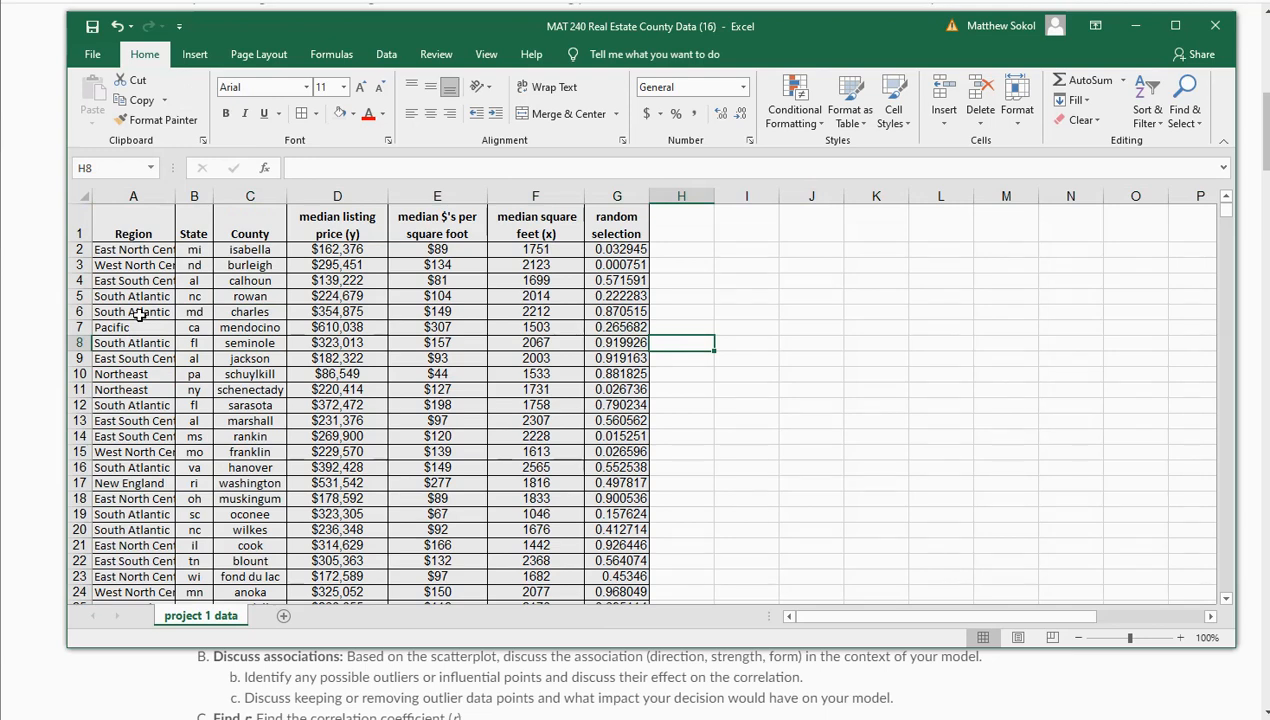
Switch to the project guidelines, highlight the instruction to identify the response and predictor variables, and return to the Excel workbook.
click(35, 231)
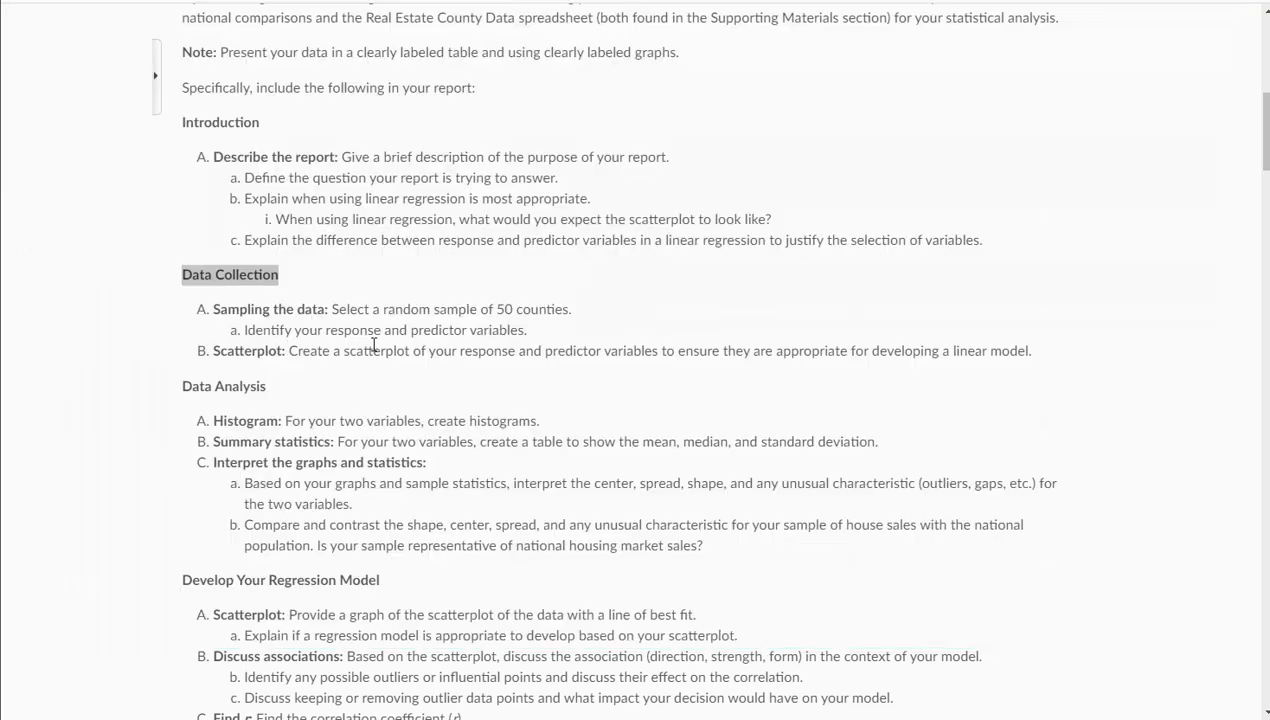
drag(530, 332, 244, 330)
key(alt+Tab)
Enter the label "Response, x" in cell I3 and widen column I to fit it.
click(743, 266)
text(Response, x)
key(Tab)
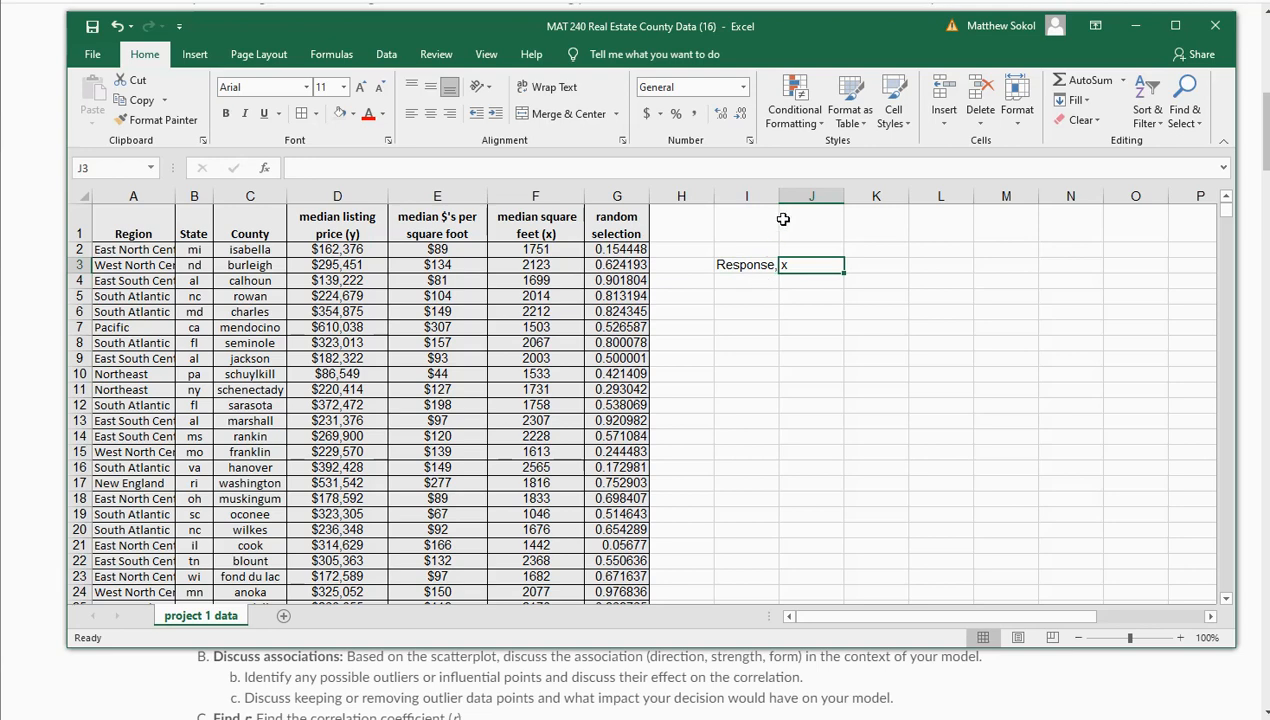
drag(777, 196, 807, 196)
click(749, 284)
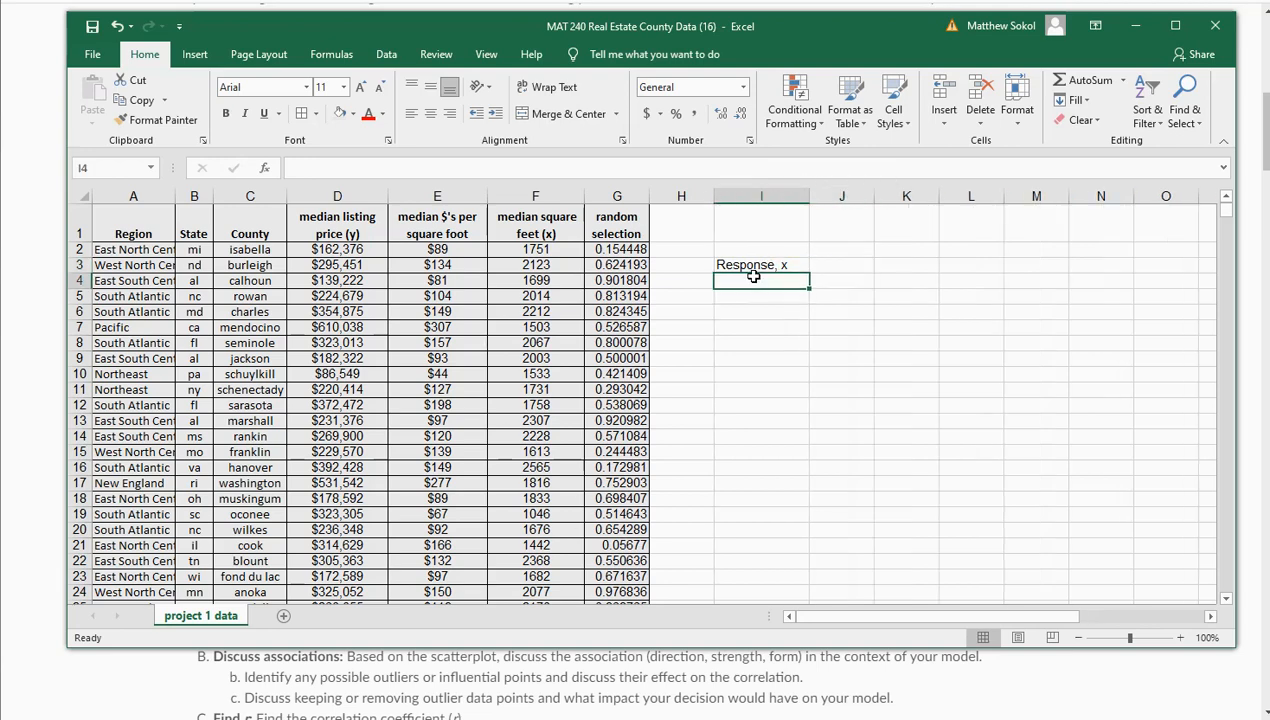
Correct the label in cell I3 to "Response, y" and enter "Predictor, x" in cell I4.
click(812, 277)
click(790, 266)
double_click(790, 266)
key(BackSpace)
text(y)
key(Return)
text(Predictor,)
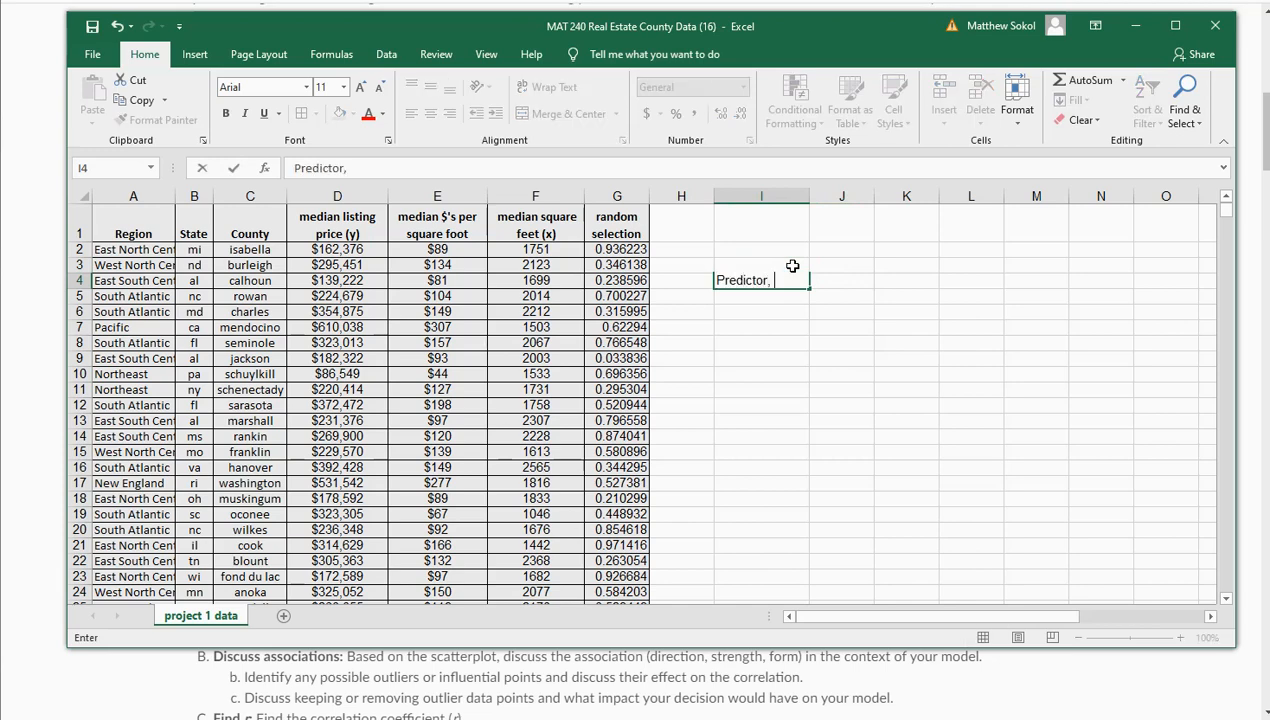
text( x)
key(Return)
Enter "Median Listing Price" in J3 and "Median Square Feet" in J4, and autofit the width of column J.
click(819, 265)
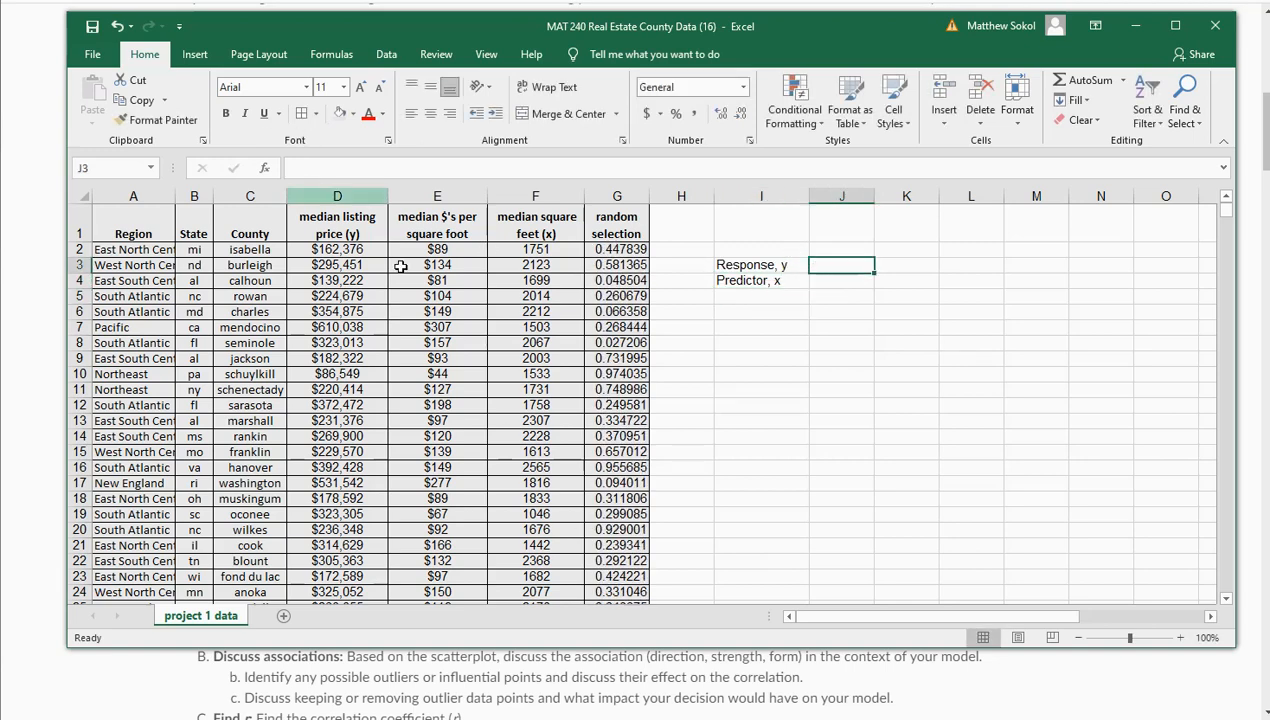
text(Media)
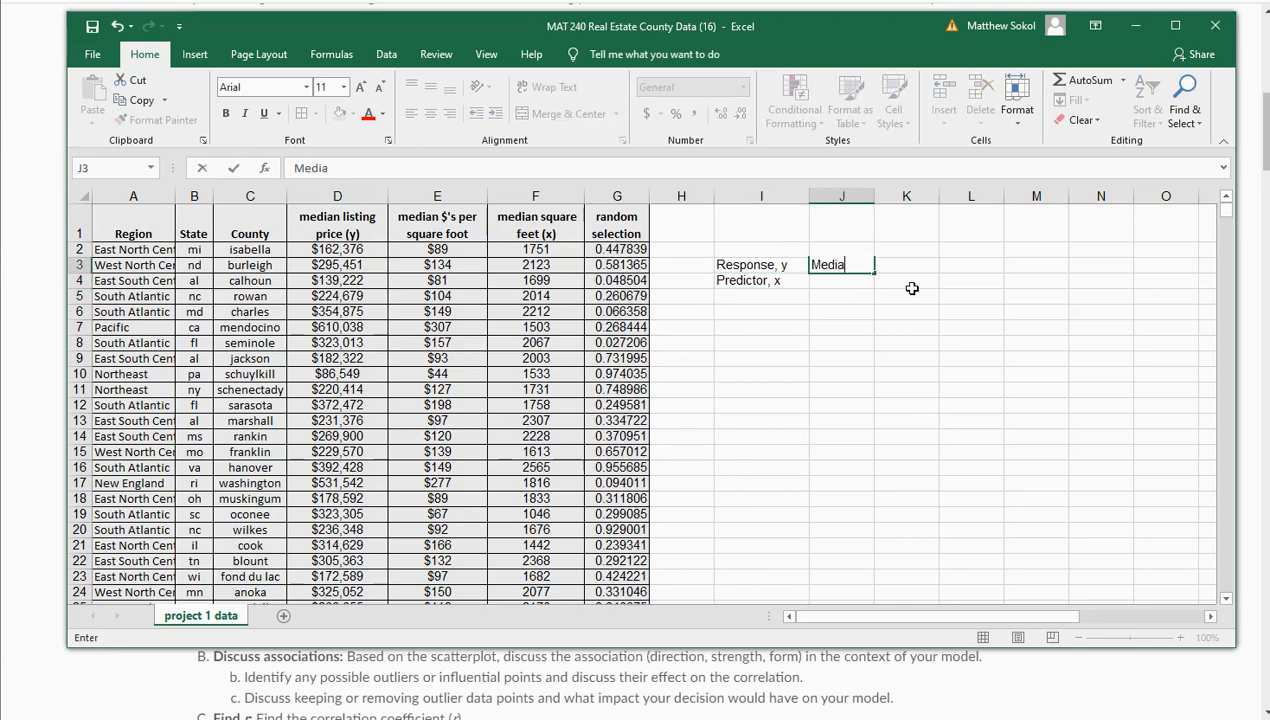
text(n Listing Price)
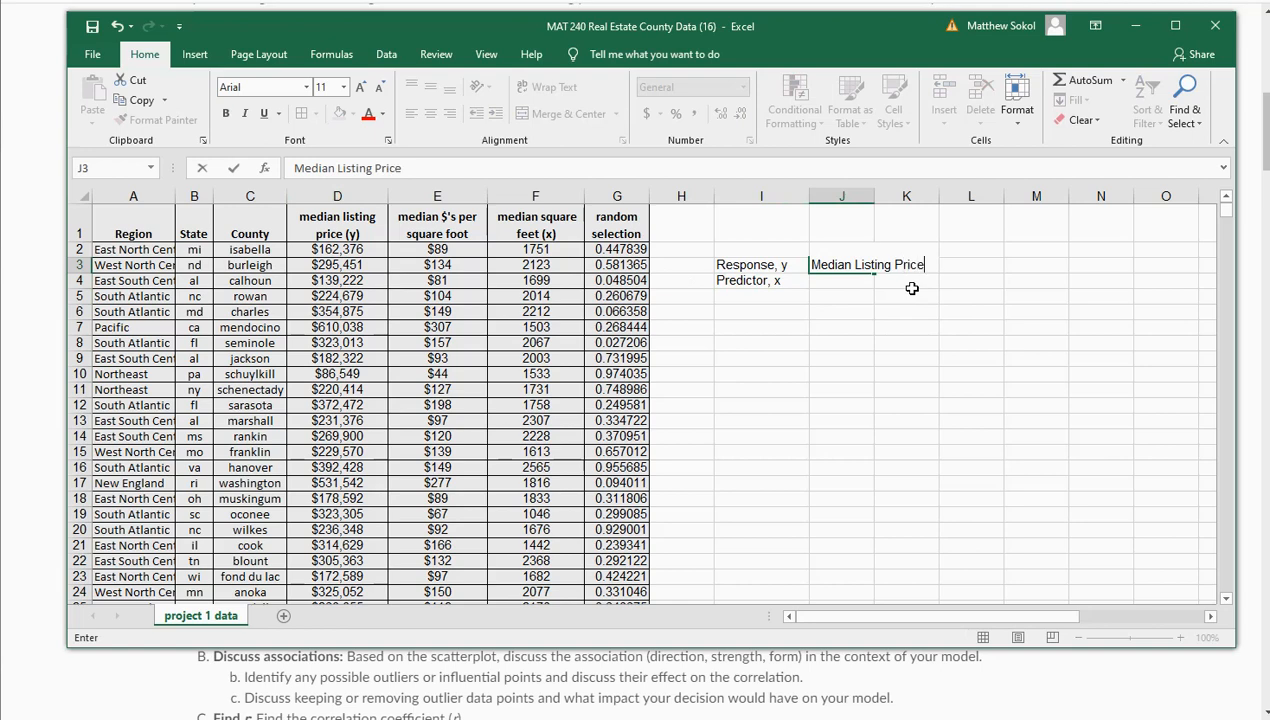
key(Return)
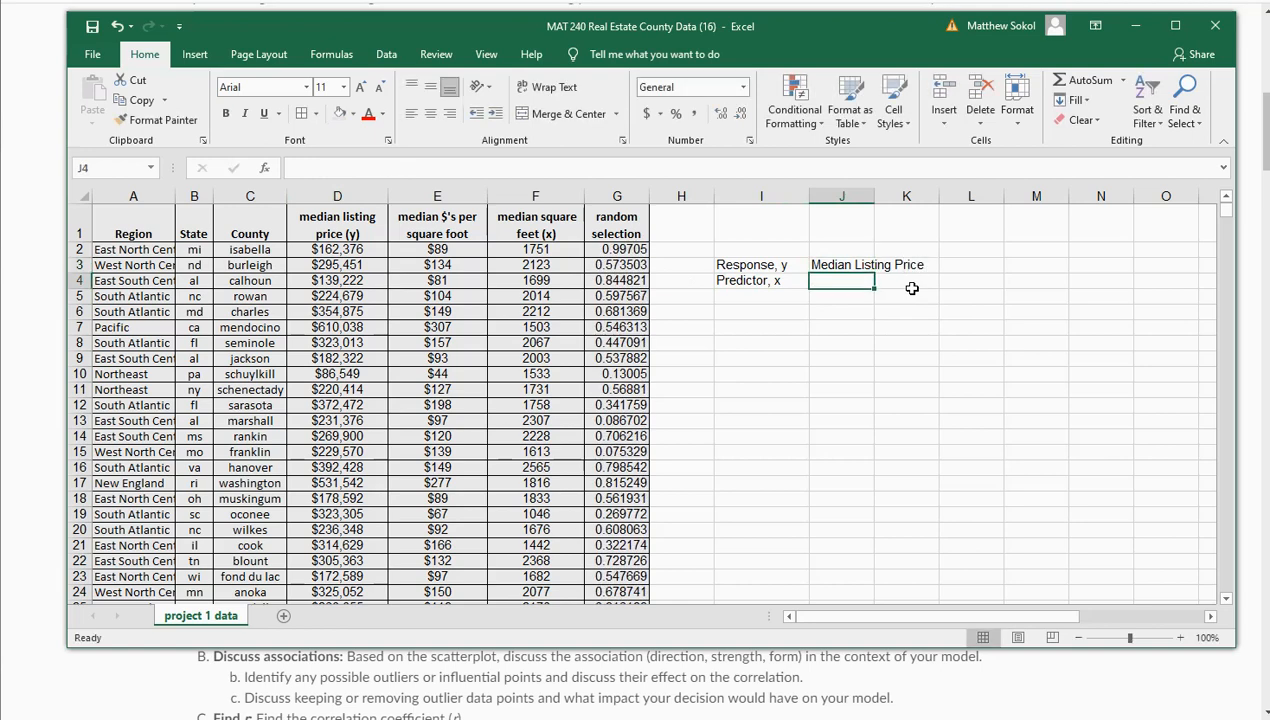
text(Median Squar)
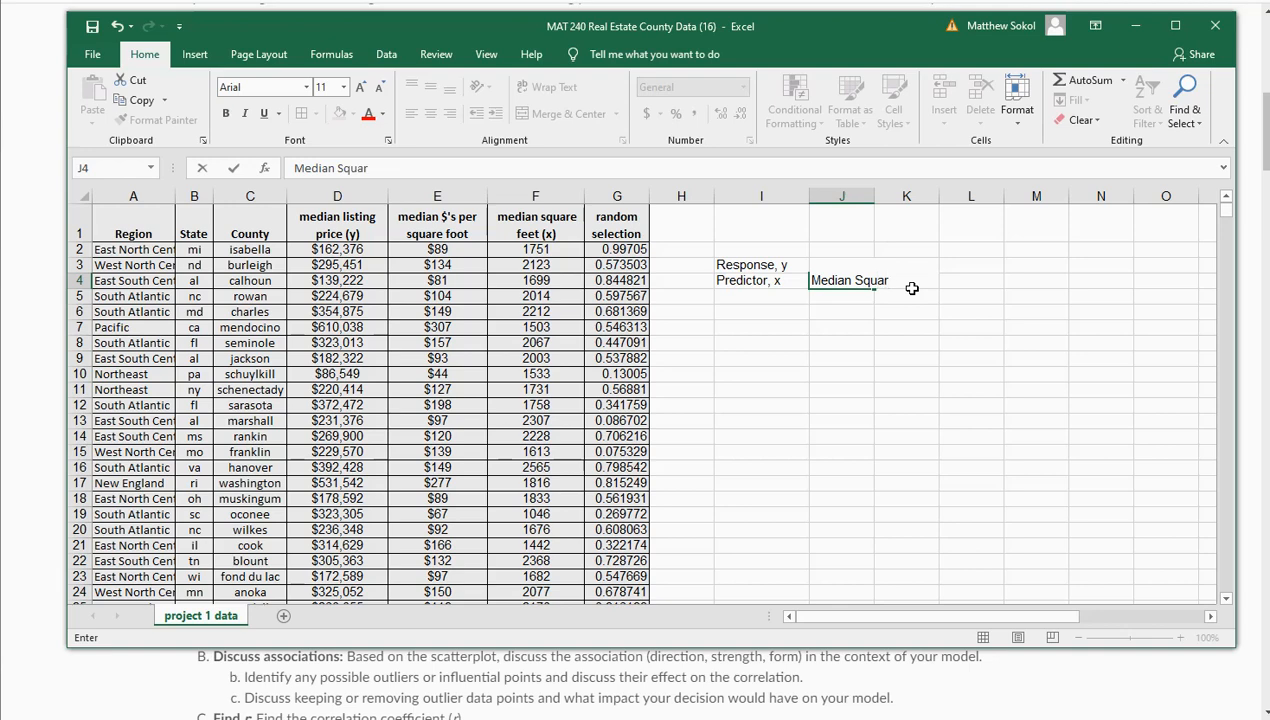
text(e Feet)
key(Return)
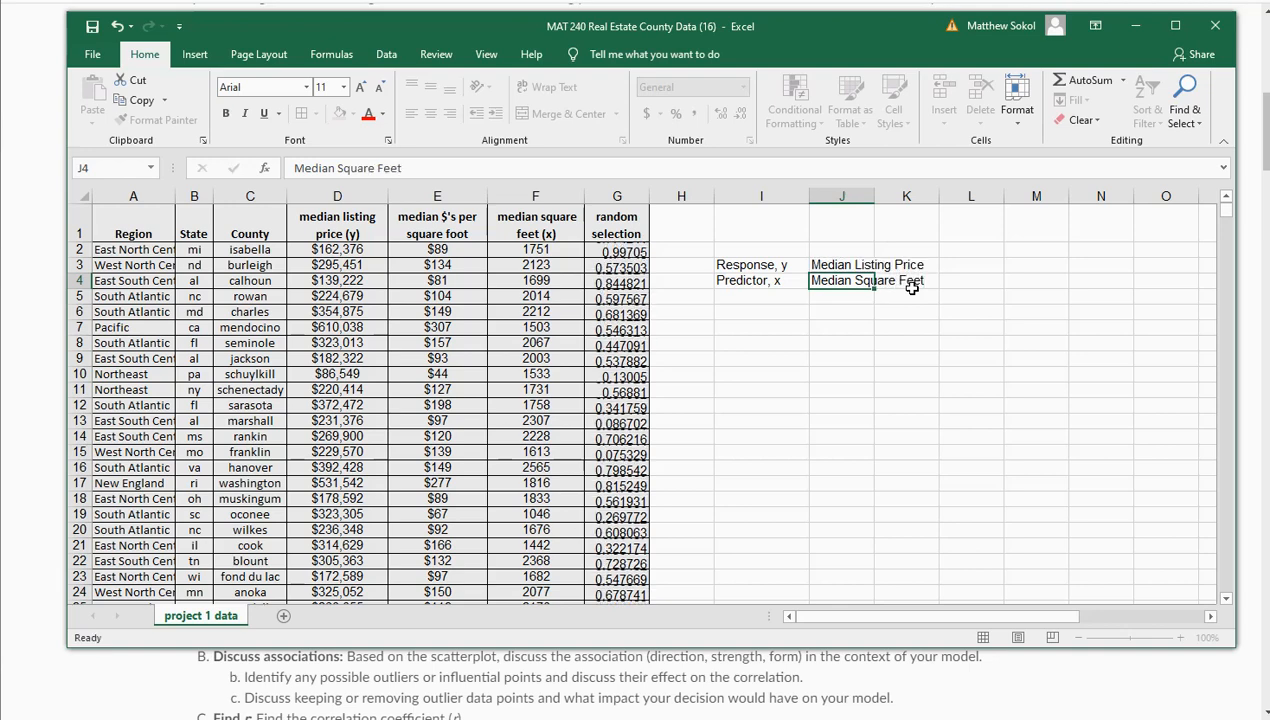
double_click(875, 196)
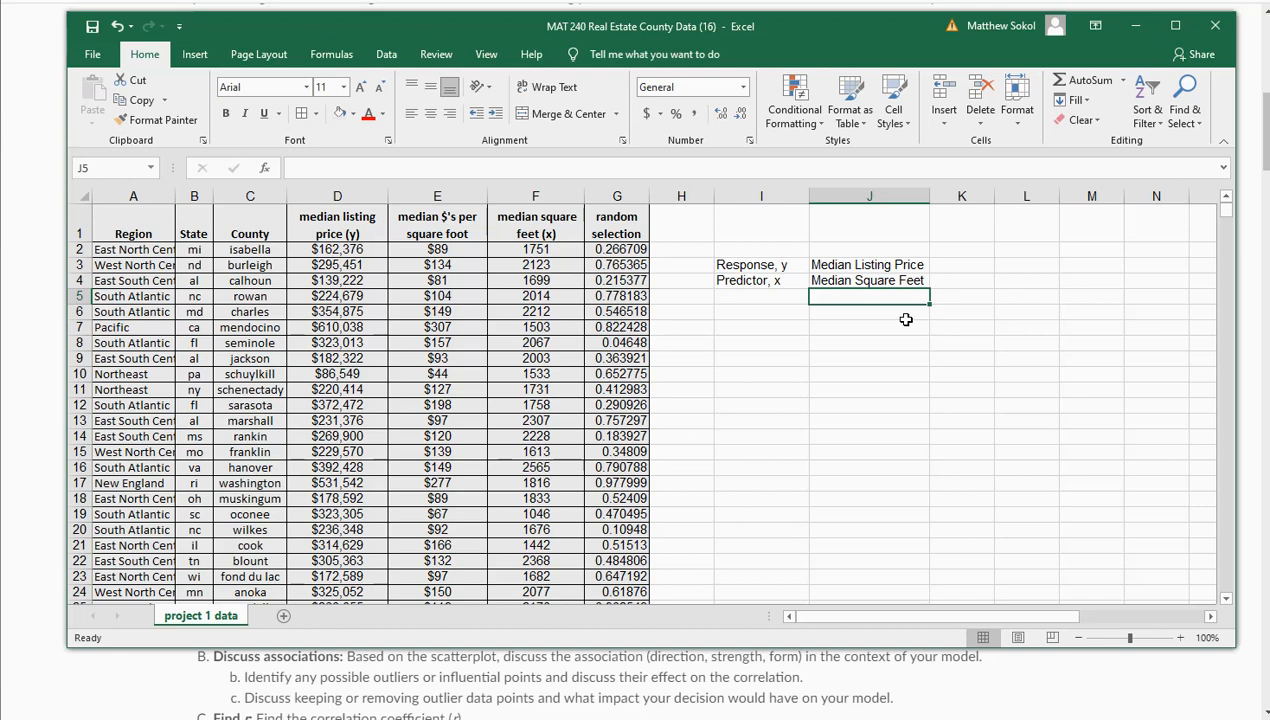
Make the variable labels in I3:J4 bold and autofit column J to the bold text.
drag(750, 263, 836, 280)
click(226, 113)
click(869, 420)
double_click(929, 195)
click(875, 312)
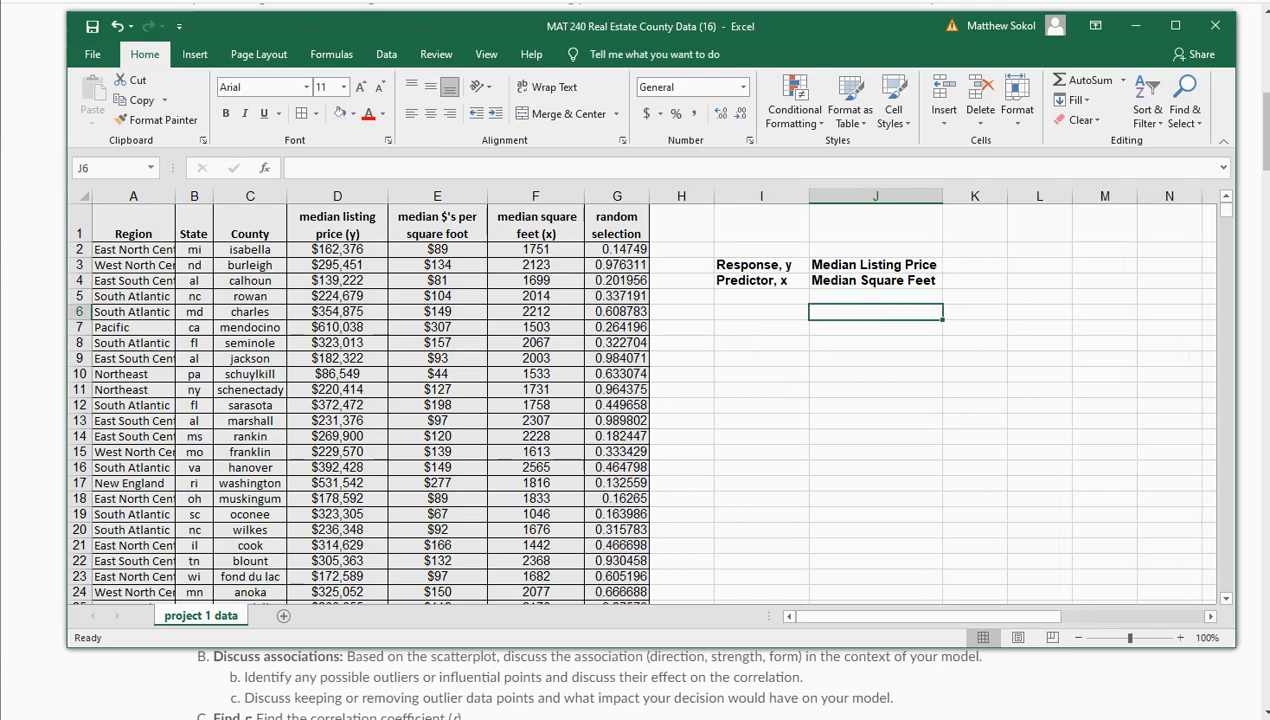